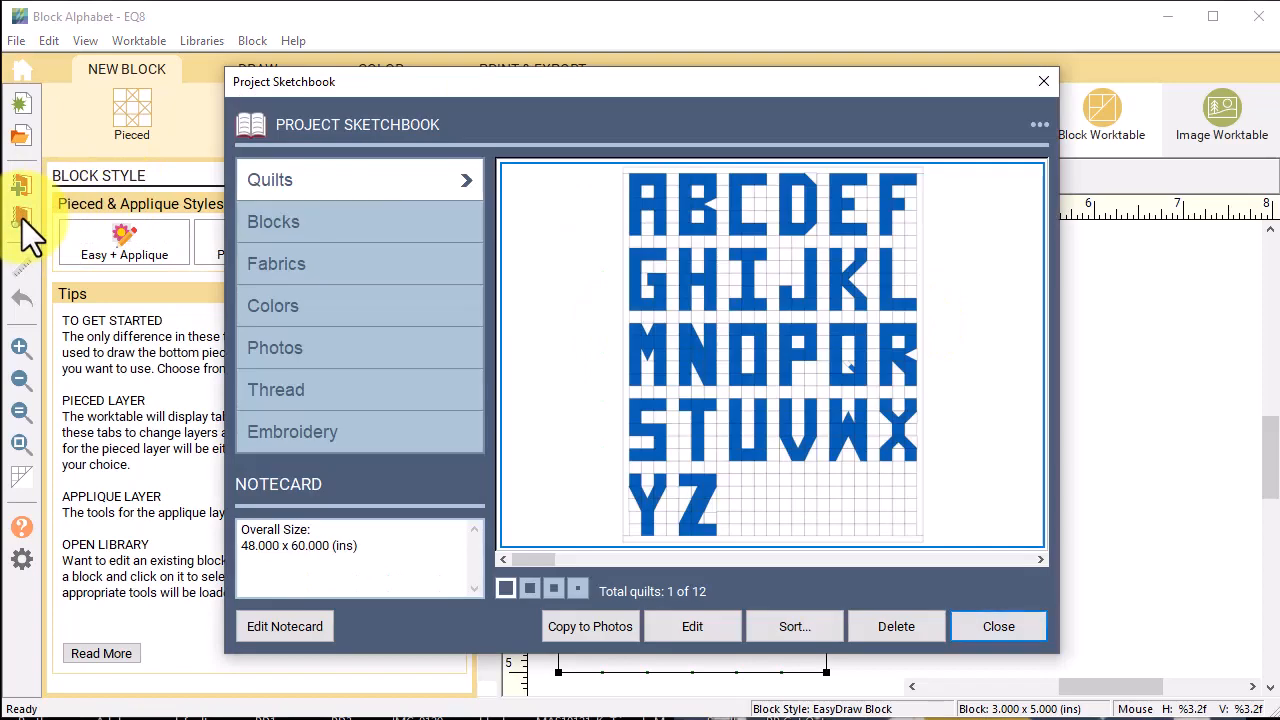
Open the letter A block from the Project Sketchbook's blocks for editing on the Block Worktable
left_click(280, 222)
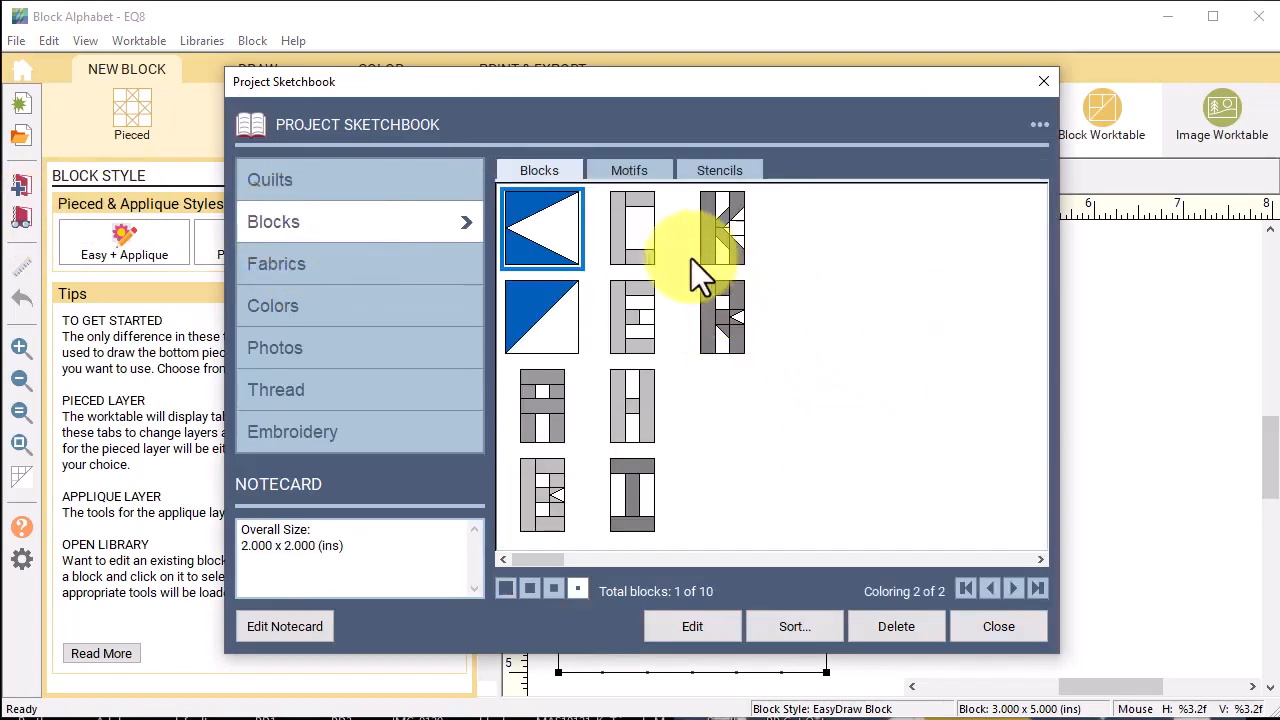
left_click(547, 426)
left_click(693, 632)
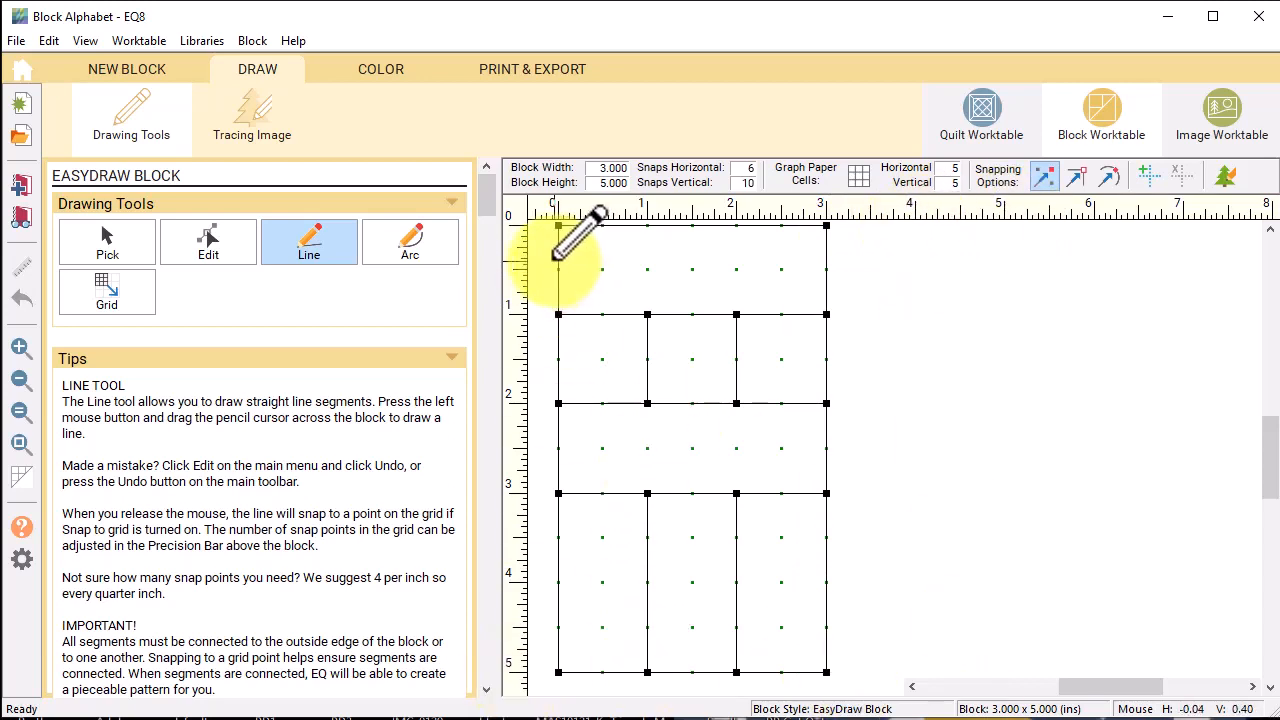
Start a new blank pieced block in the EasyDraw style
left_click(147, 67)
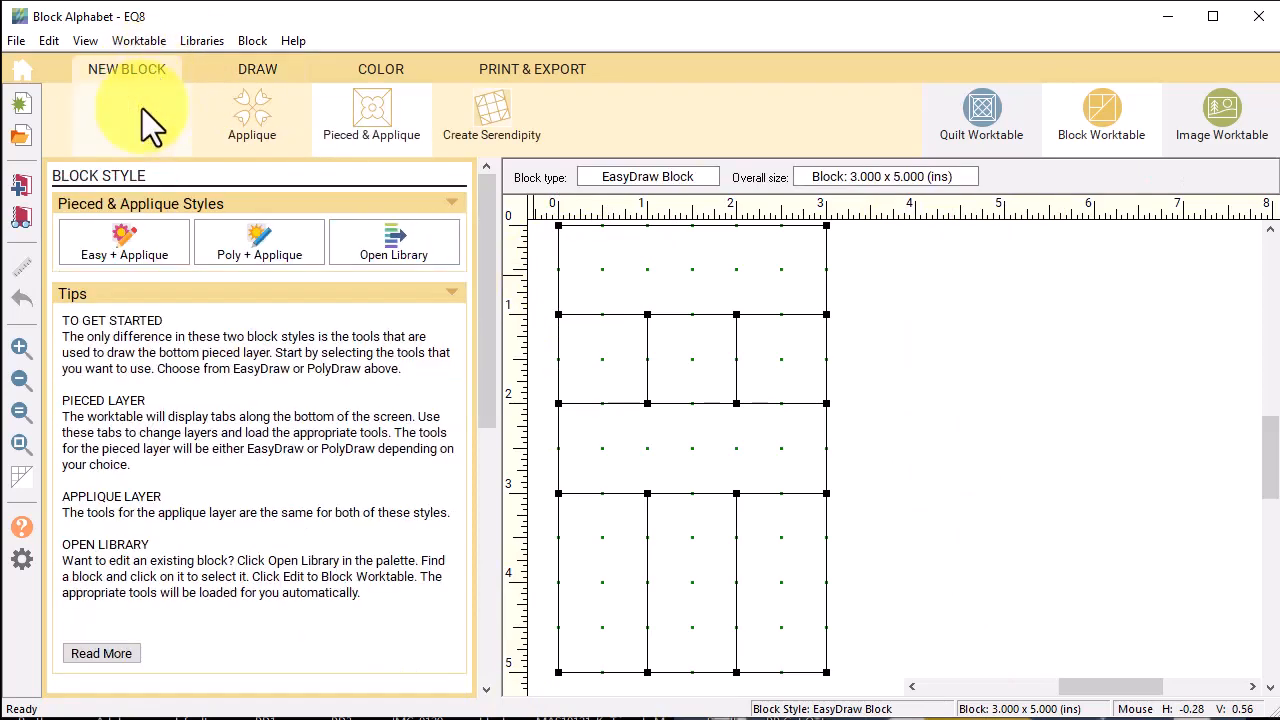
left_click(142, 108)
left_click(111, 239)
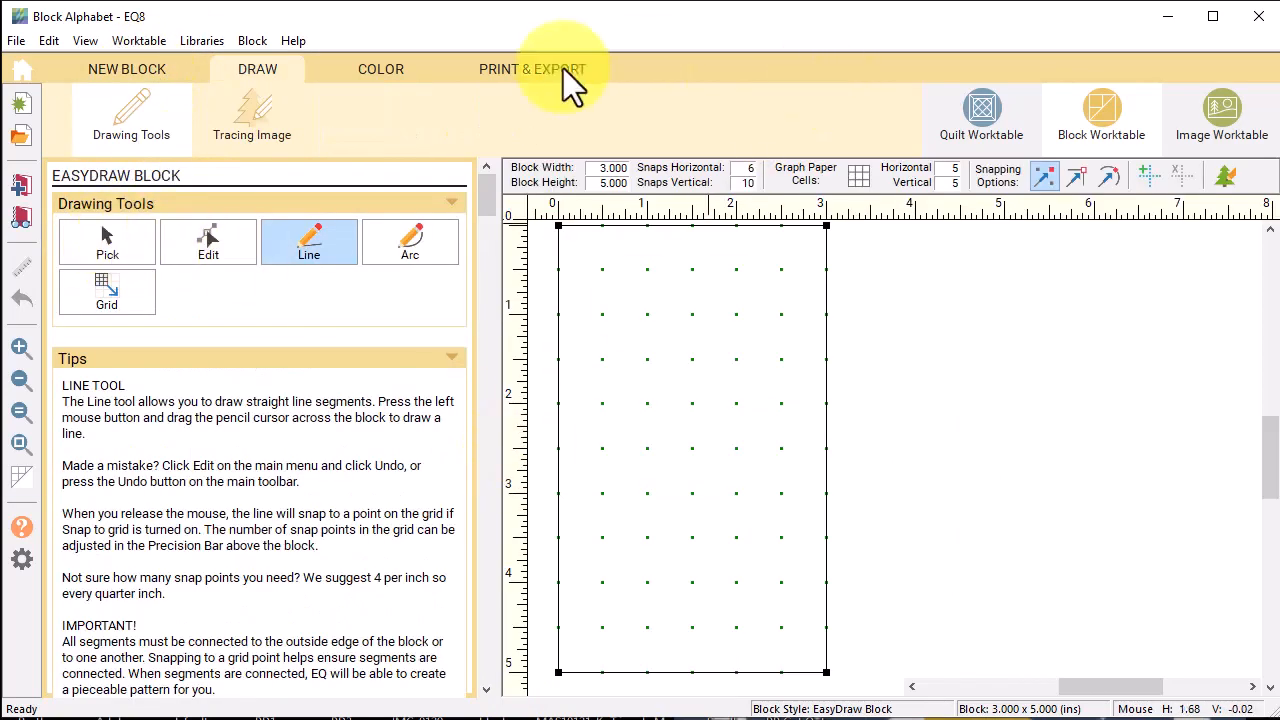
Set the block to 6 wide by 8 high, with 6 horizontal and 8 vertical snaps
double_click(600, 168)
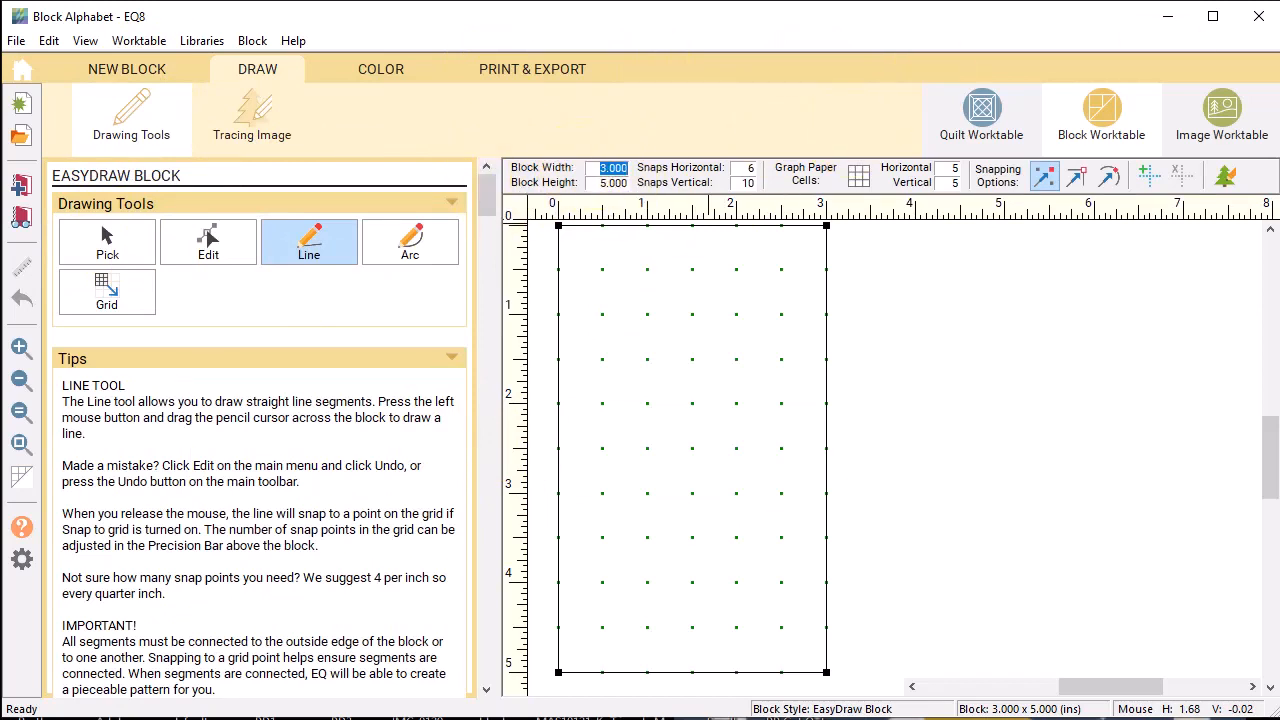
key("Tab")
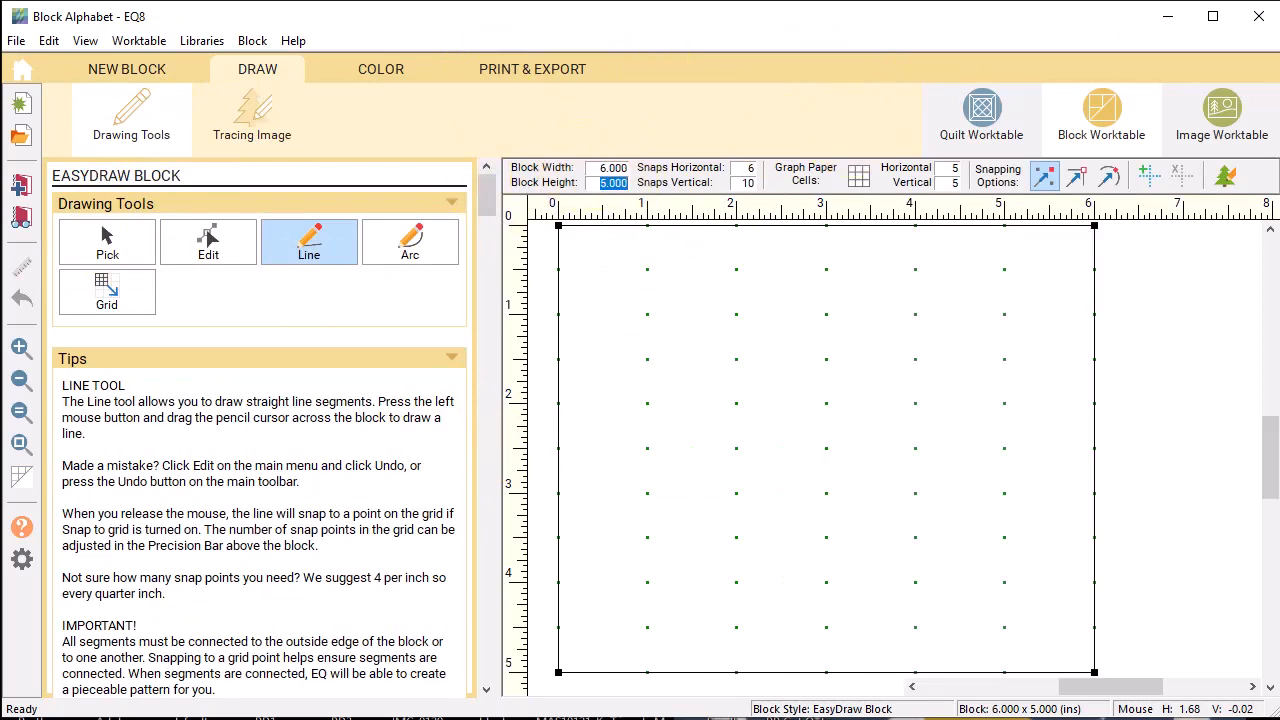
type("8")
key("Tab")
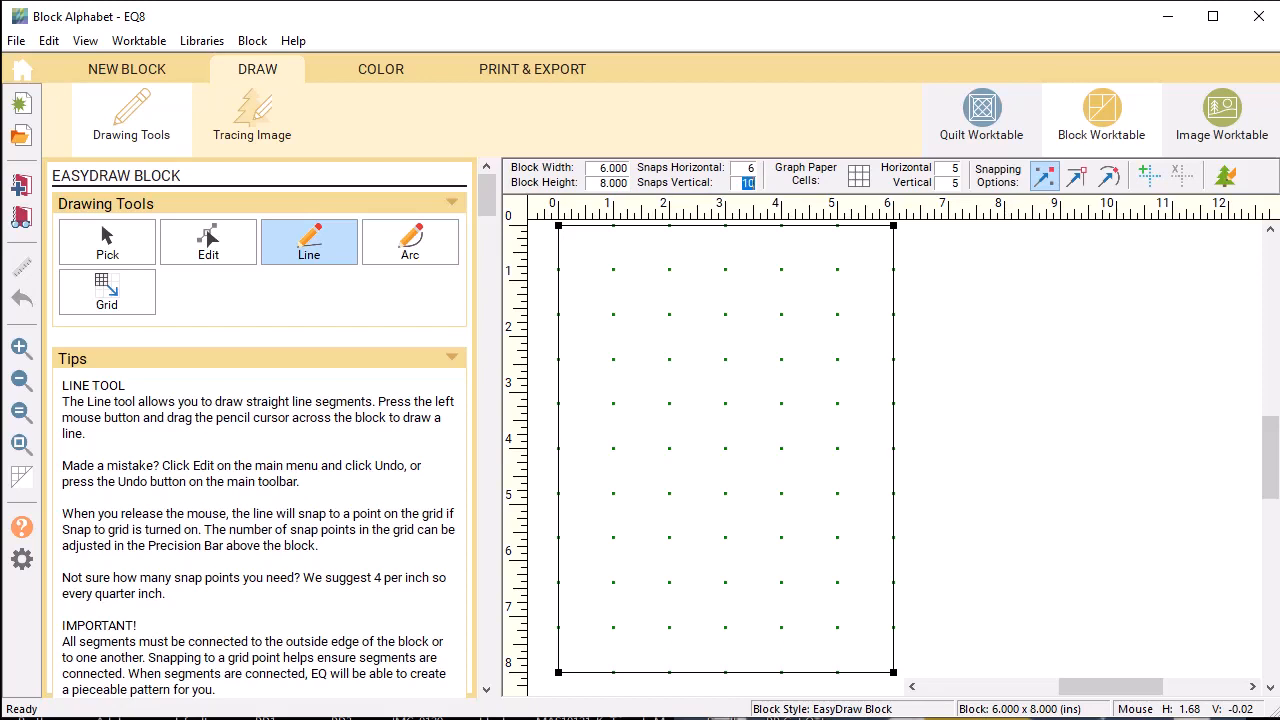
left_click(1046, 180)
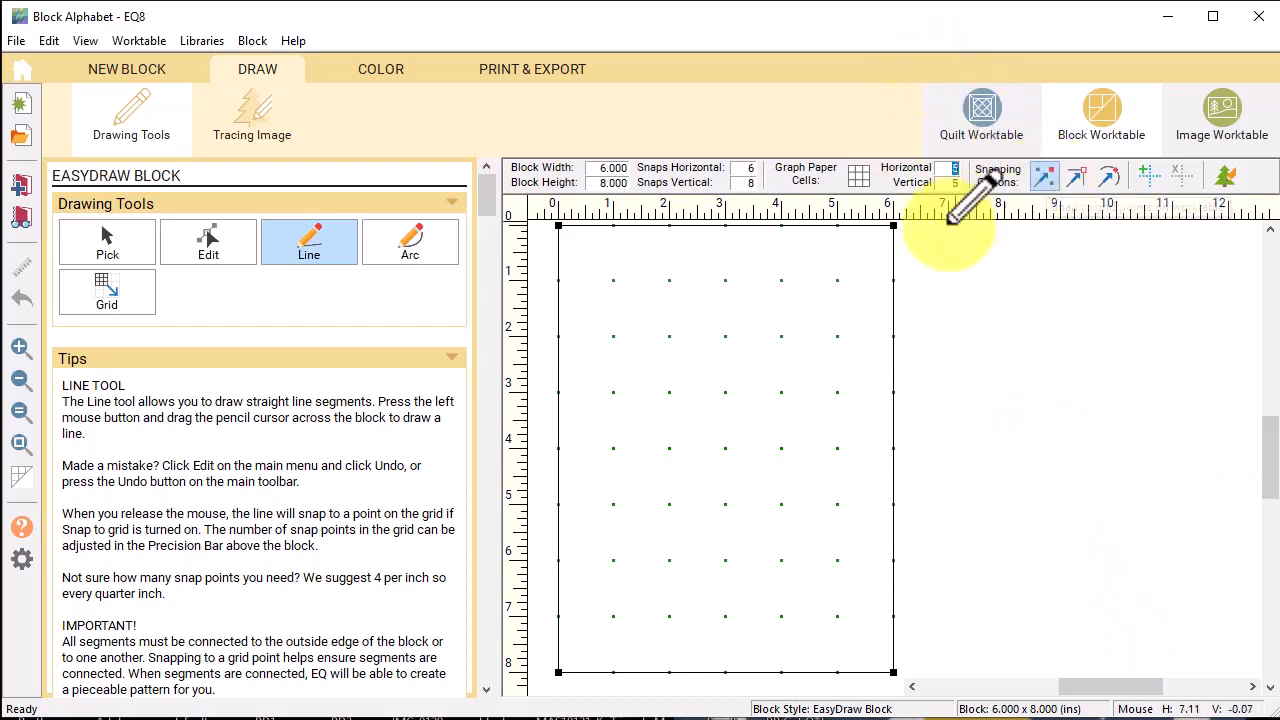
Draw full-length lines one inch inside each edge: vertical at 1 and 5, horizontal at 1 and 7
left_click(322, 241)
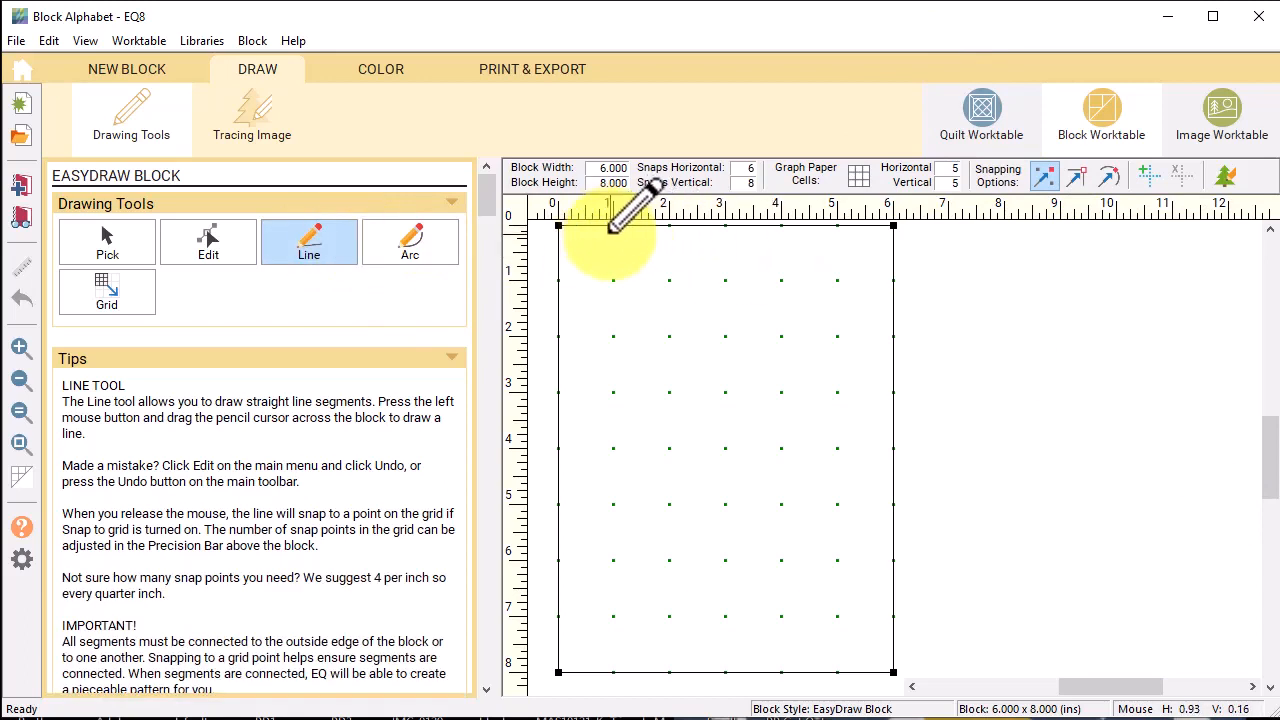
left_click_drag(614, 226, 613, 672)
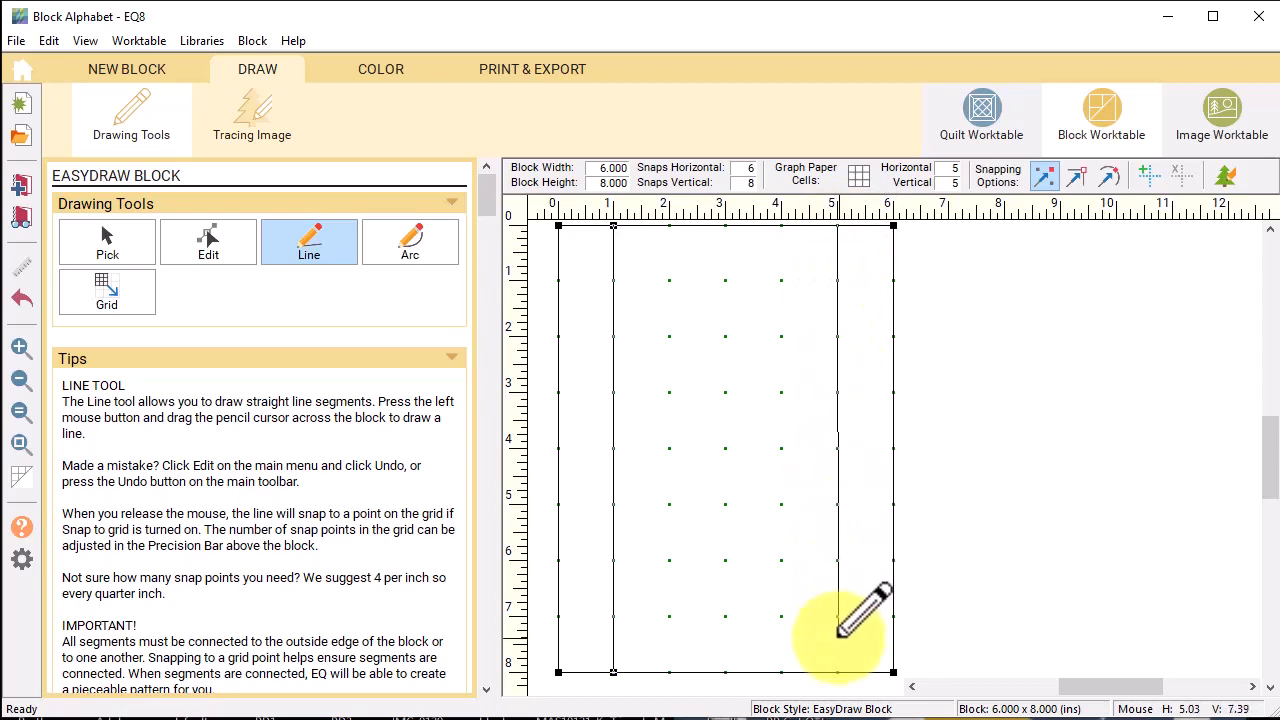
left_click_drag(837, 226, 838, 672)
left_click_drag(558, 279, 893, 281)
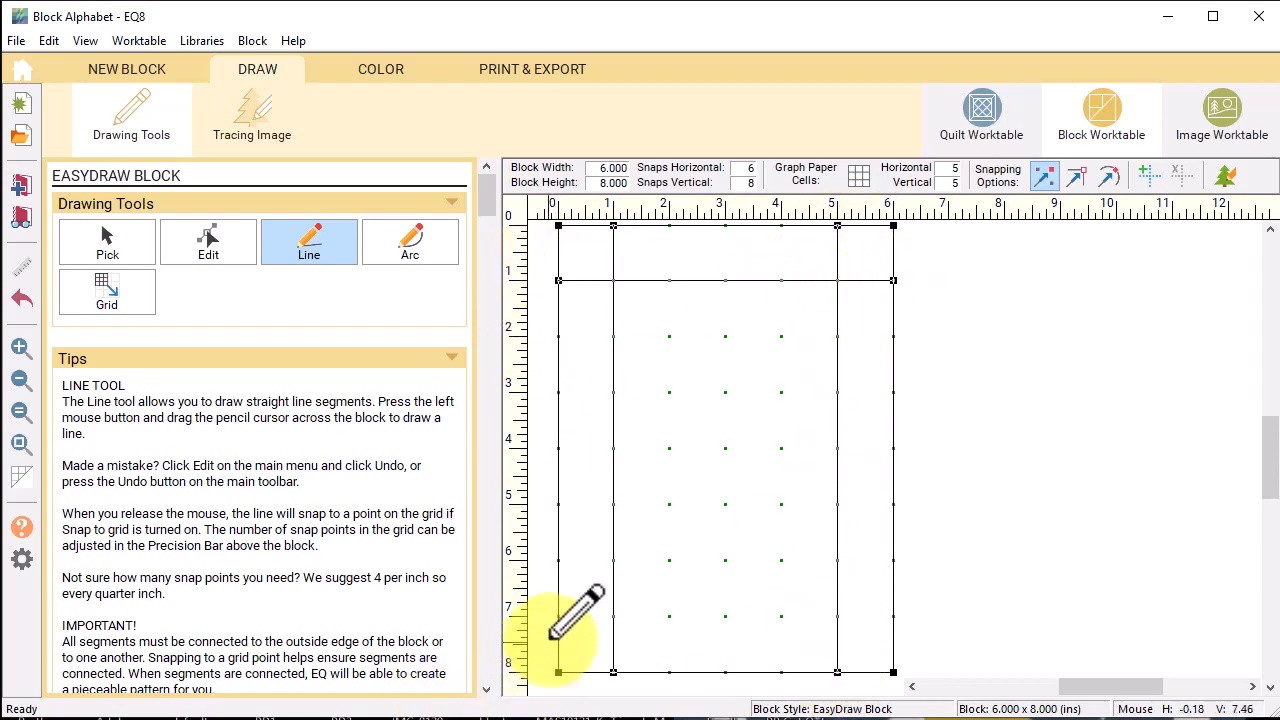
left_click_drag(558, 612, 896, 615)
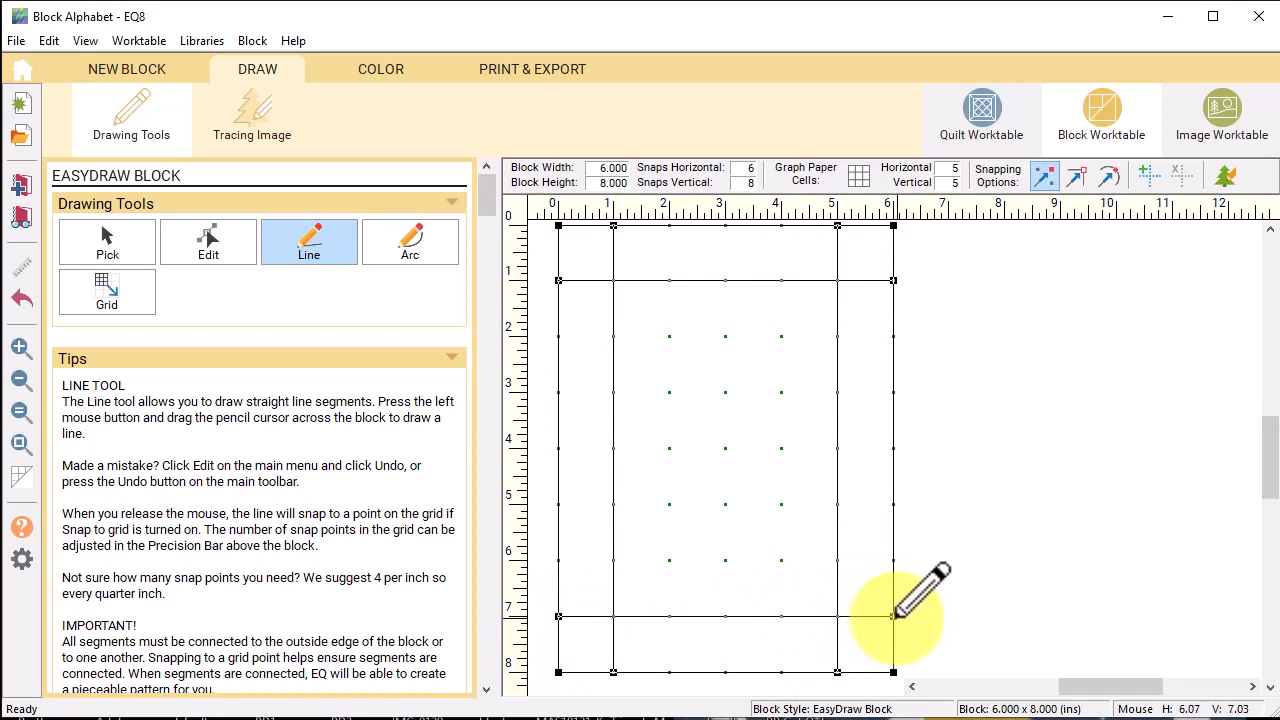
Set the snaps to 12 horizontal and 16 vertical, and draw a half-inch-wide frame inside the one-inch border lines
double_click(744, 167)
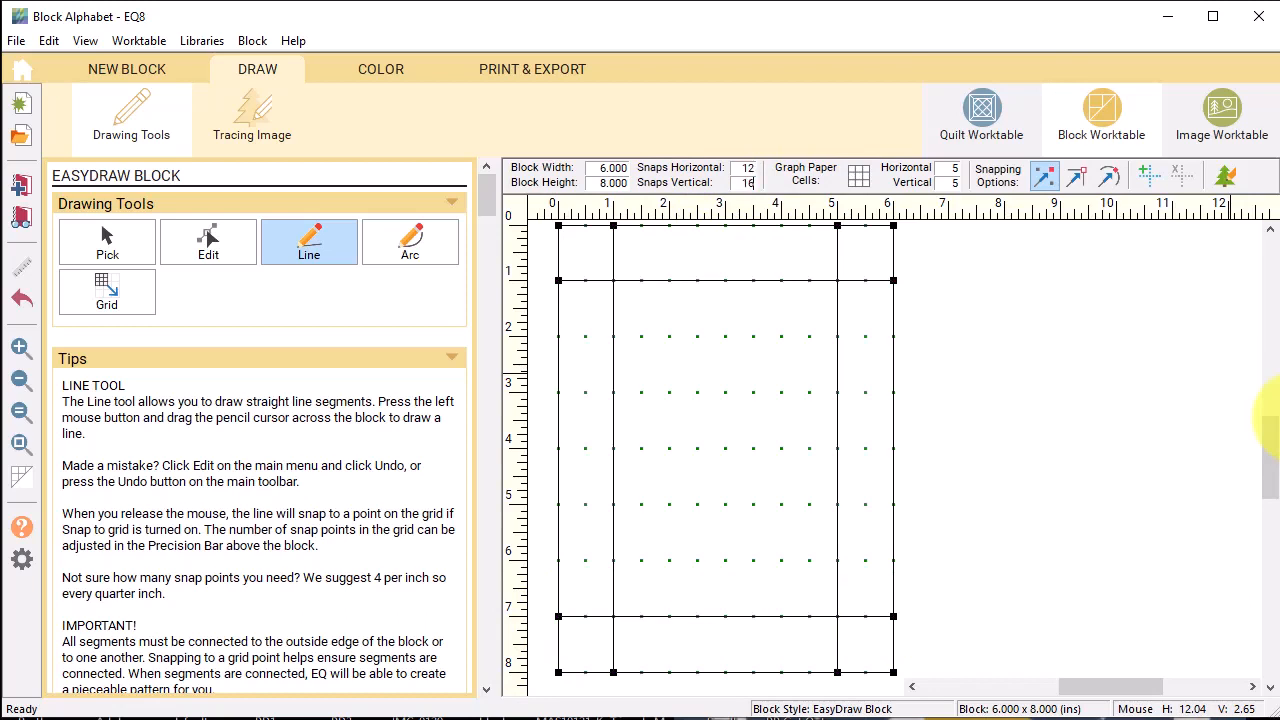
left_click_drag(613, 308, 837, 308)
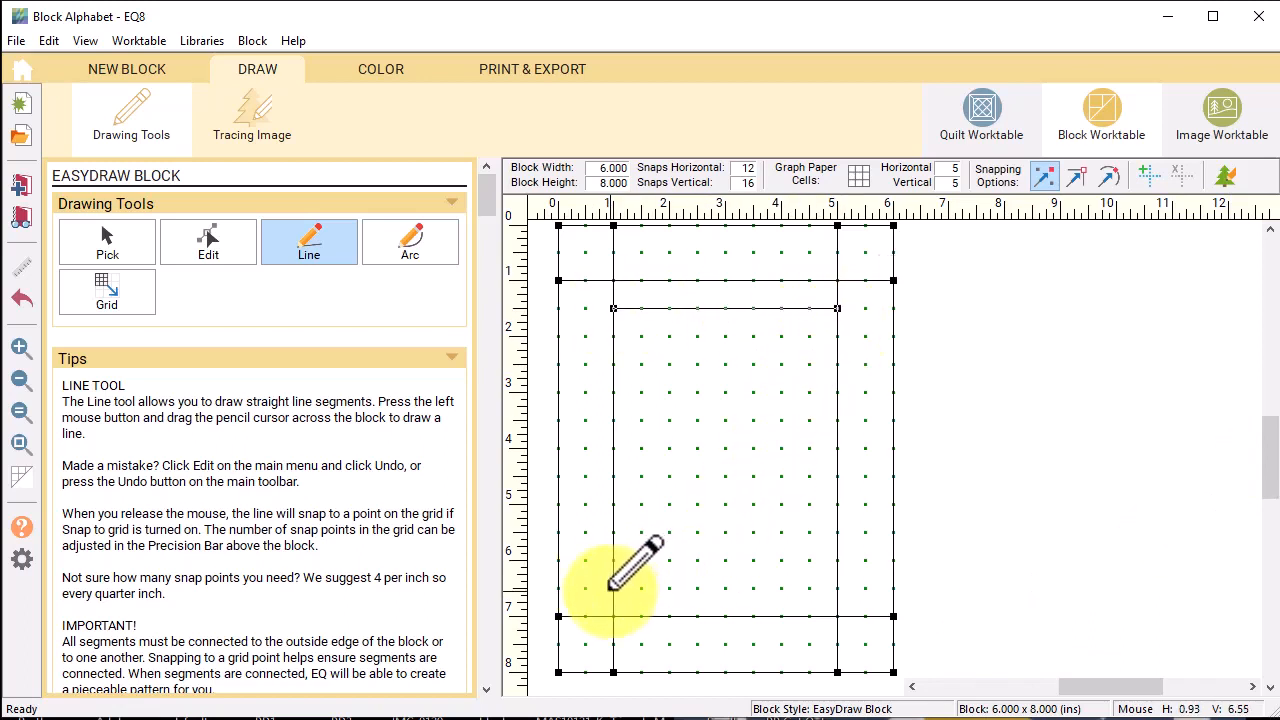
left_click_drag(613, 588, 837, 588)
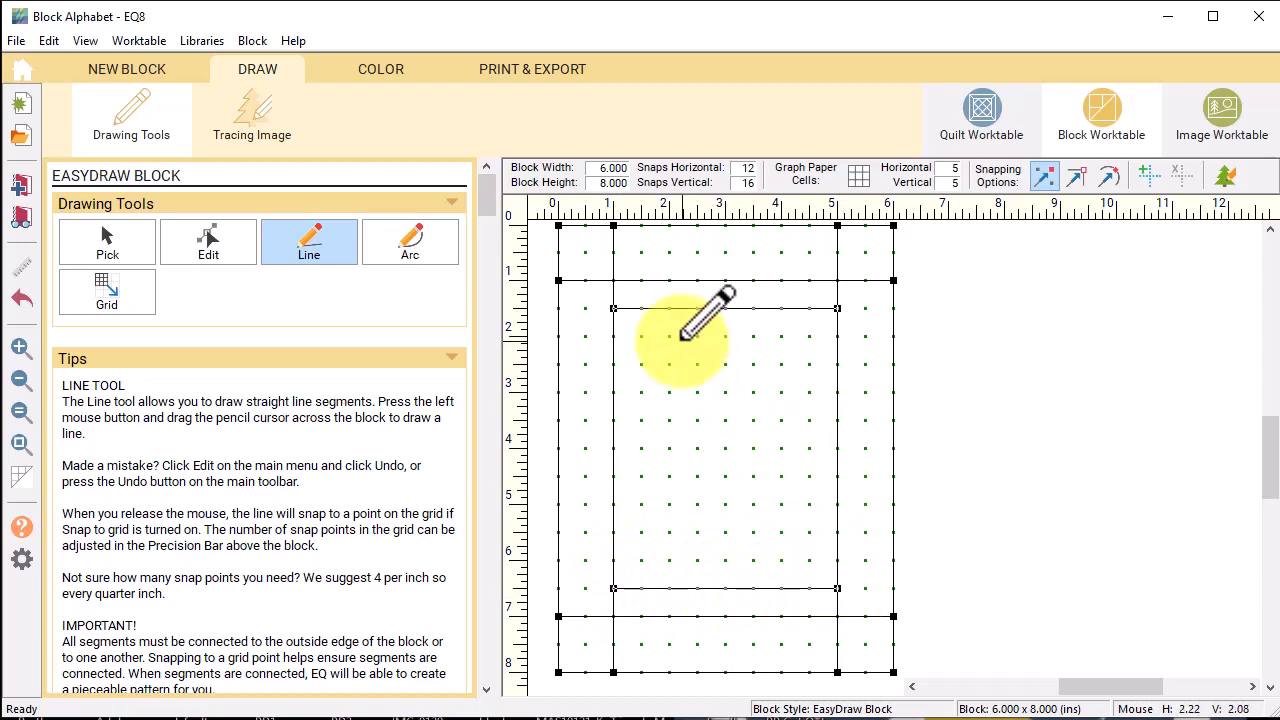
left_click_drag(641, 308, 640, 588)
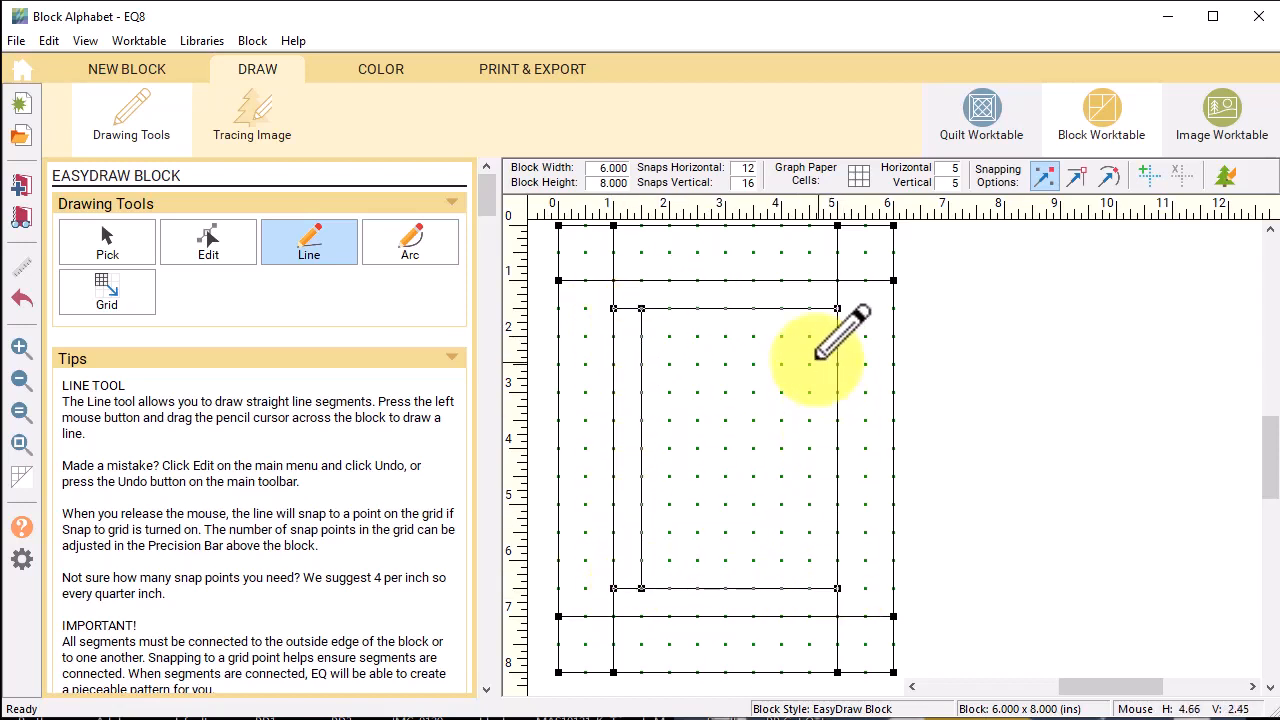
mouse_move(810, 308)
left_mouse_down()
mouse_move(795, 585)
mouse_move(809, 588)
left_mouse_up()
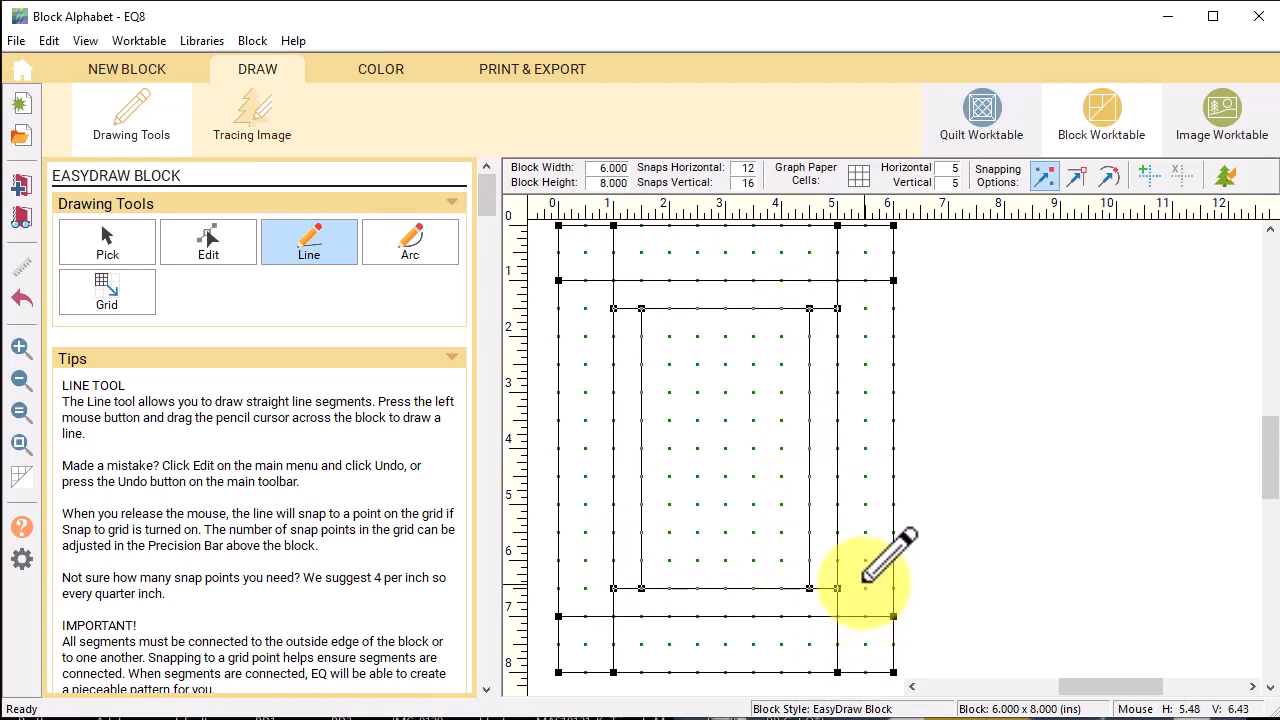
Fill the four strips of the narrow inner frame with the cream and beige floral fabric
left_click(375, 66)
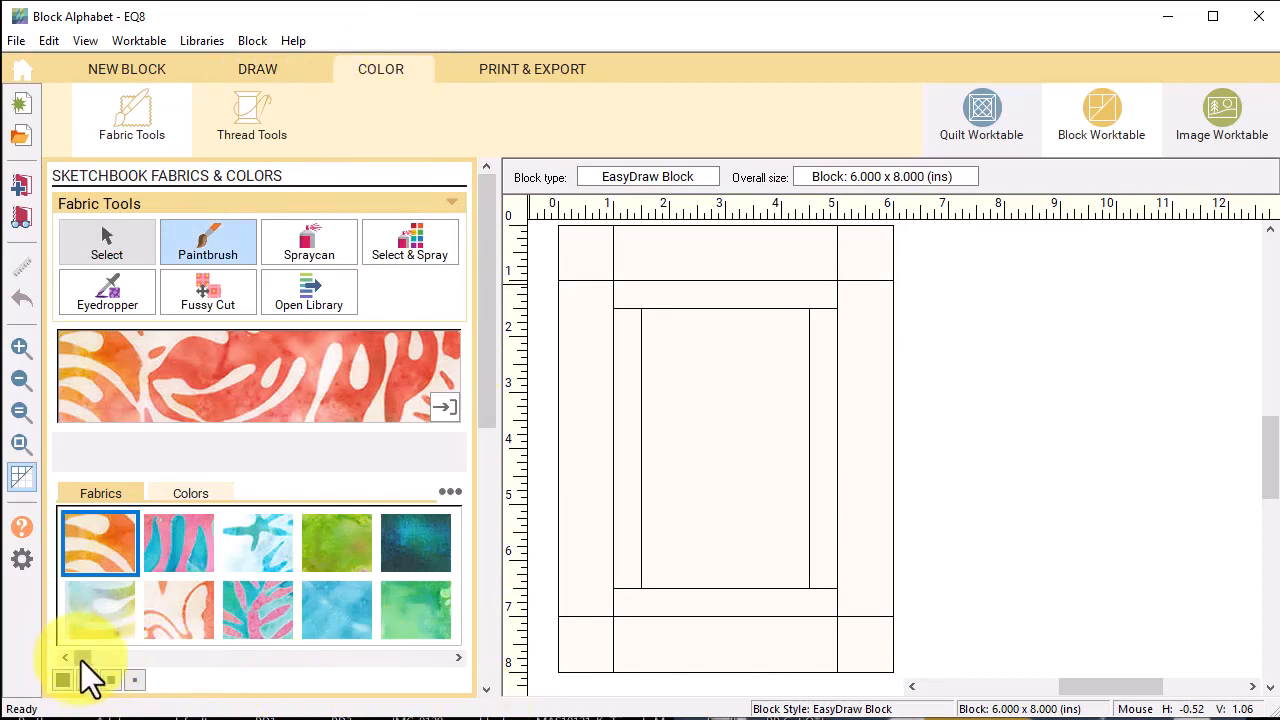
left_click_drag(84, 660, 298, 660)
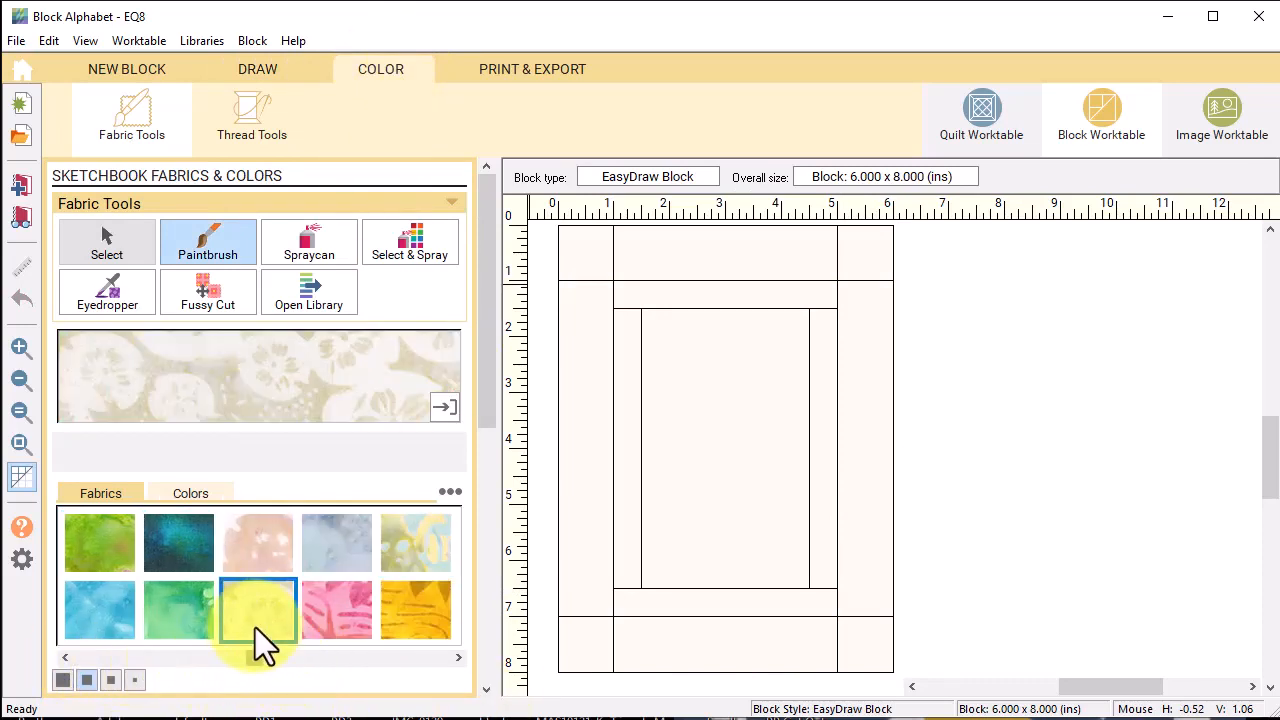
left_click(255, 627)
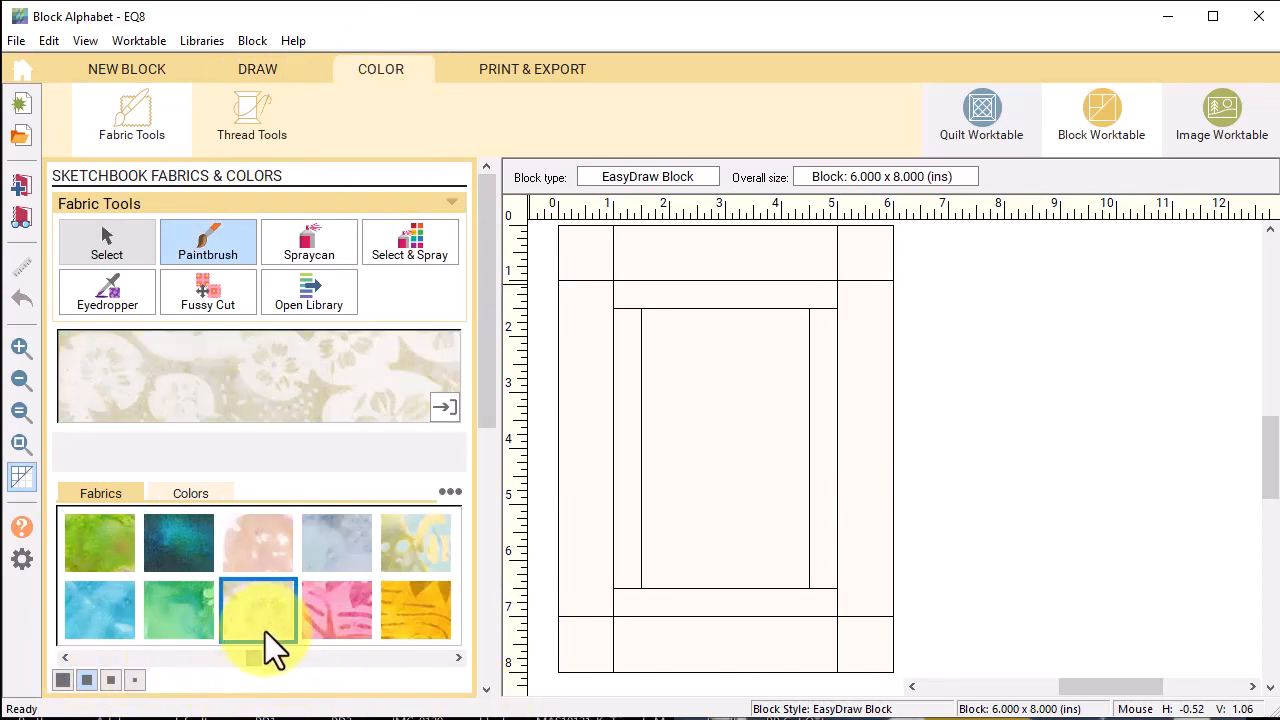
left_click(752, 292)
left_click(823, 380)
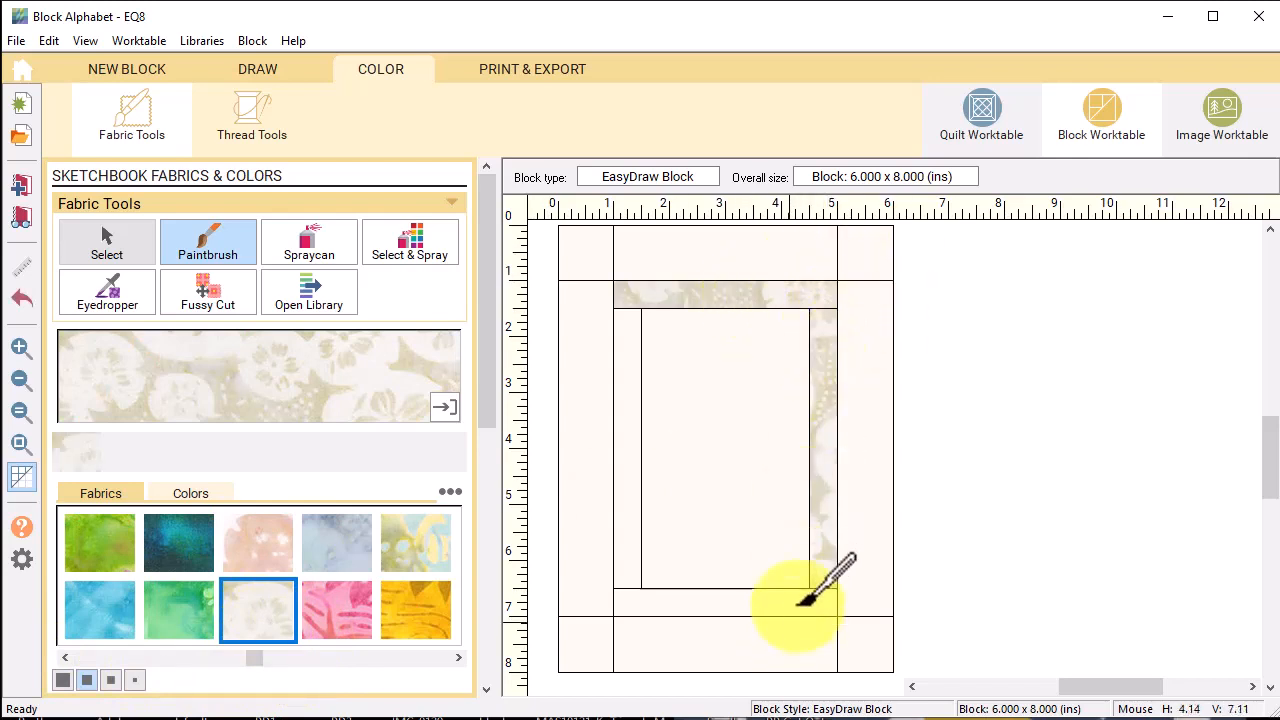
left_click(760, 602)
left_click(636, 531)
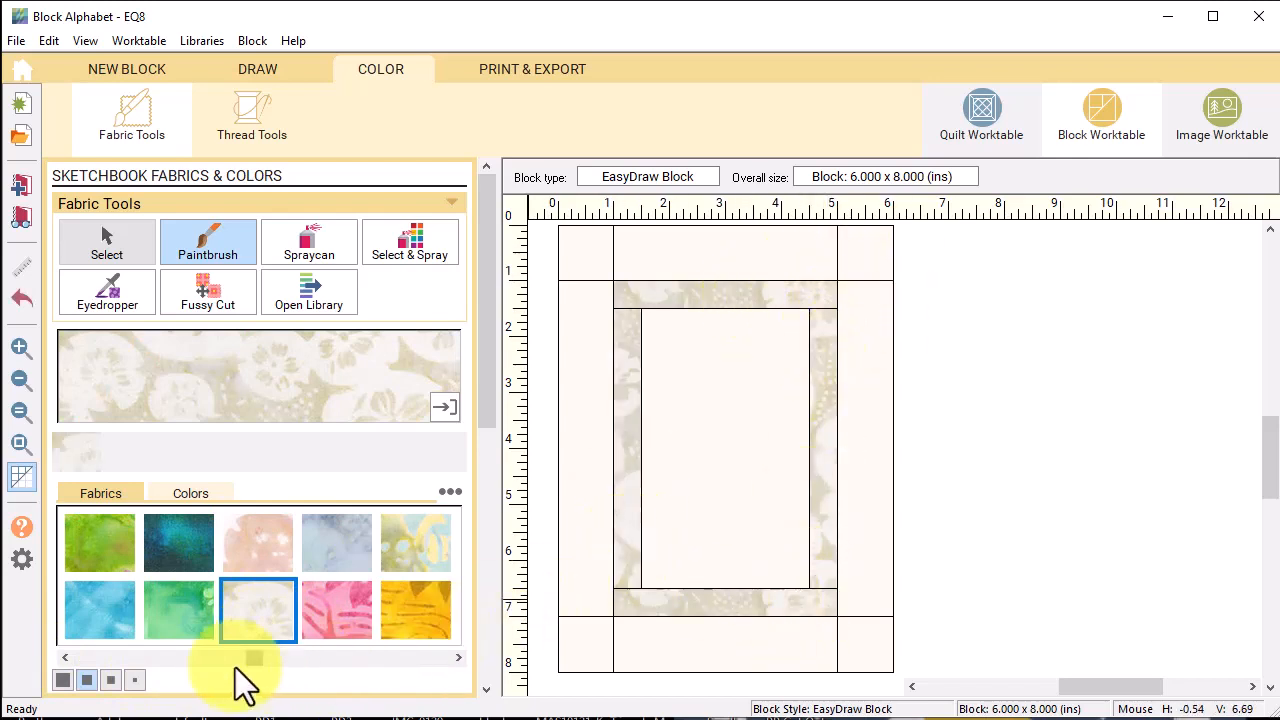
Fill the four long outer border strips with the dark teal and blue batik fabric
left_click_drag(258, 657, 168, 667)
left_click(255, 548)
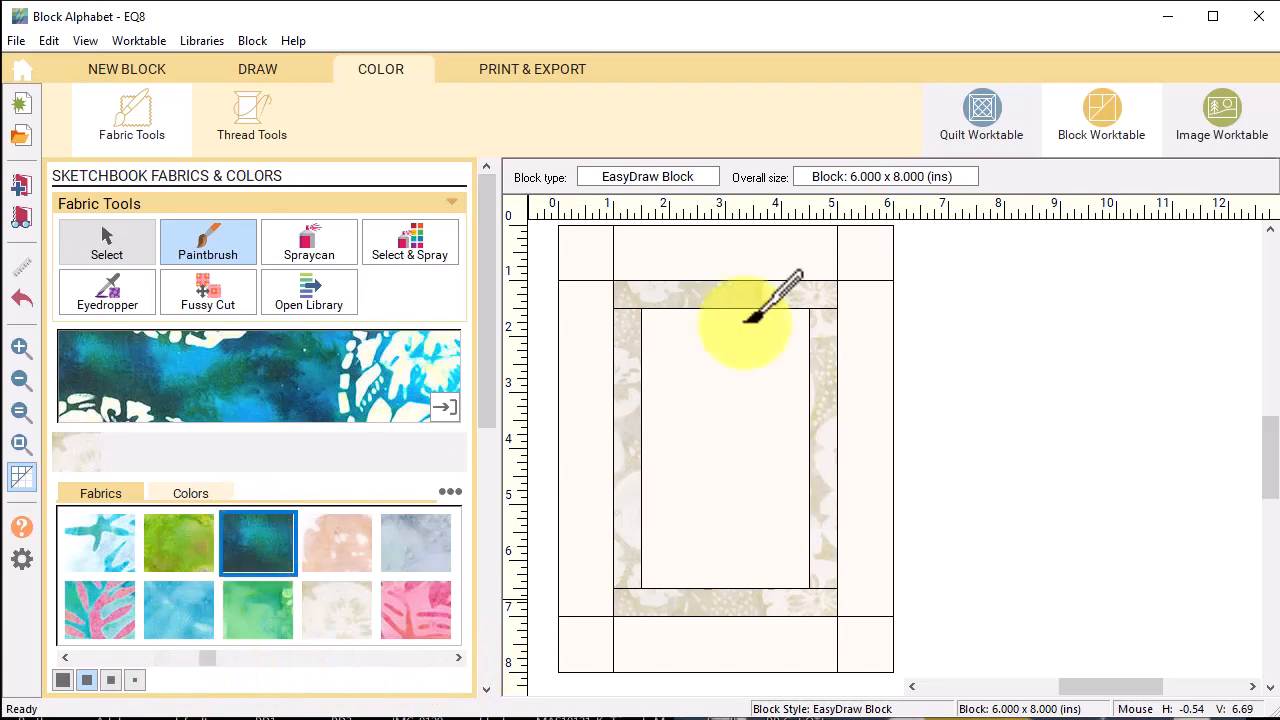
left_click(582, 336)
left_click(650, 252)
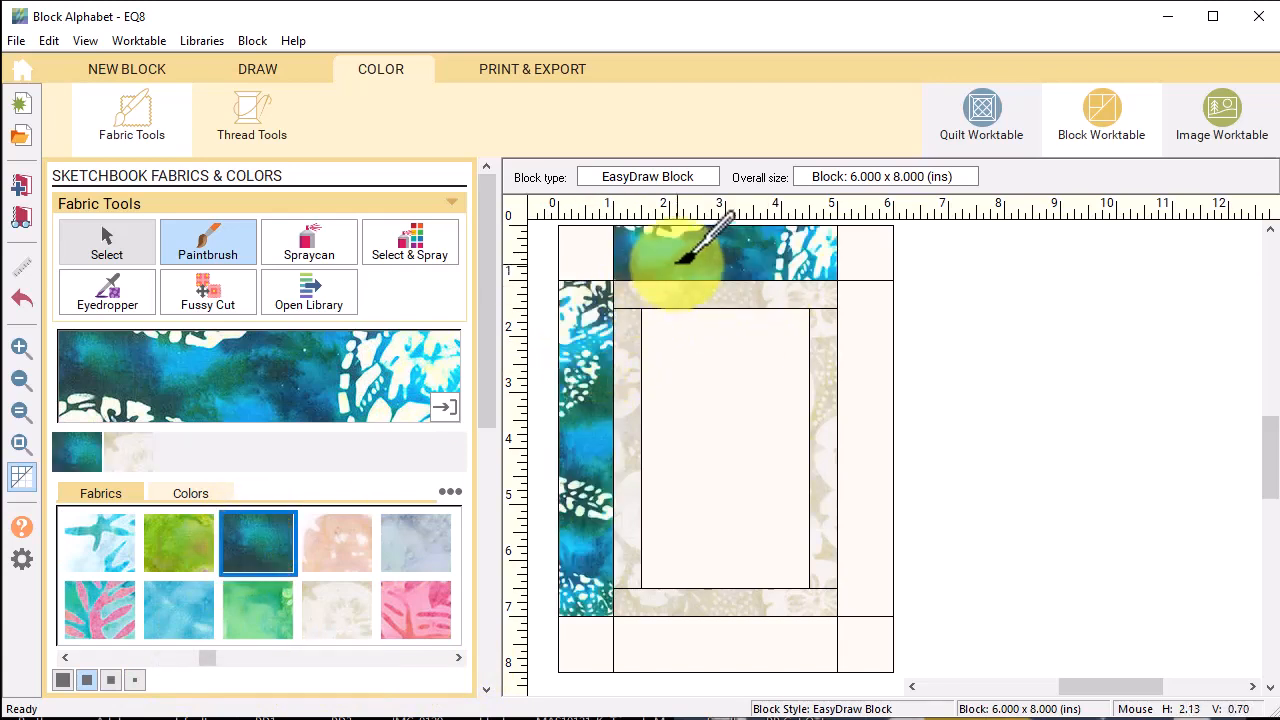
left_click(862, 360)
left_click(728, 648)
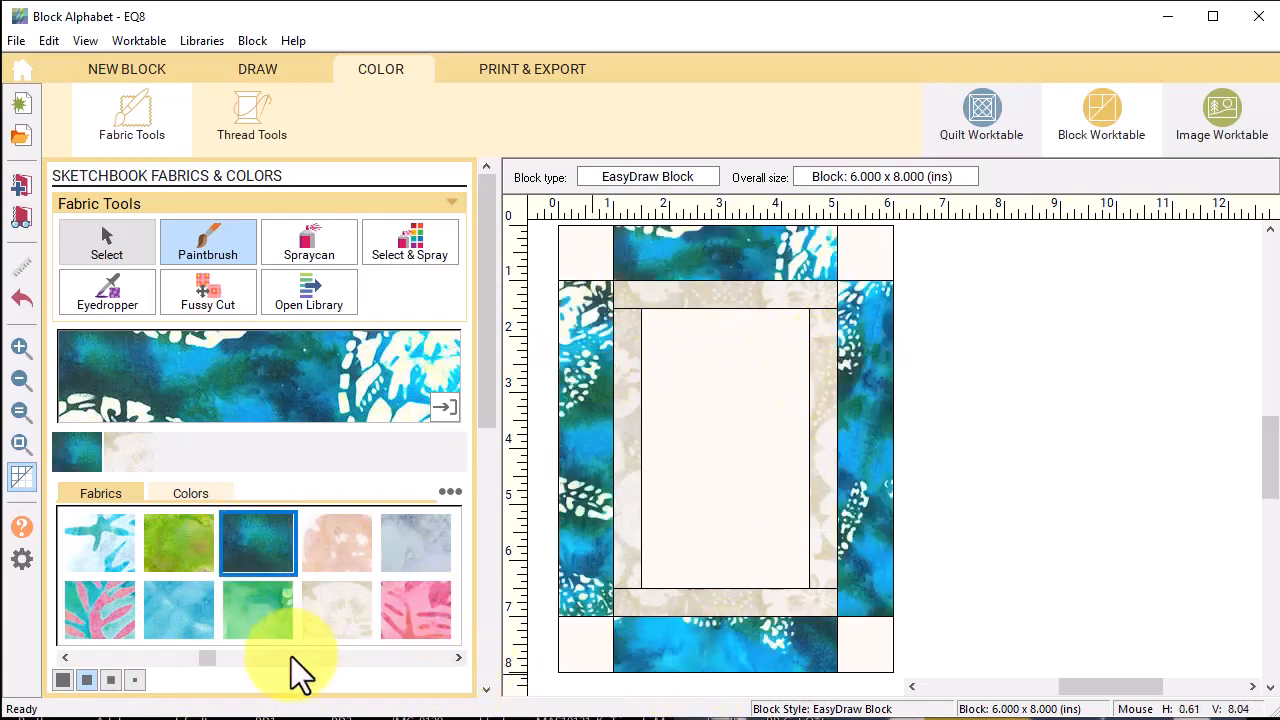
Fill the four corner squares with the light purple leaf fabric and add the colored block to the Sketchbook
left_click_drag(217, 655, 421, 666)
left_click(586, 253)
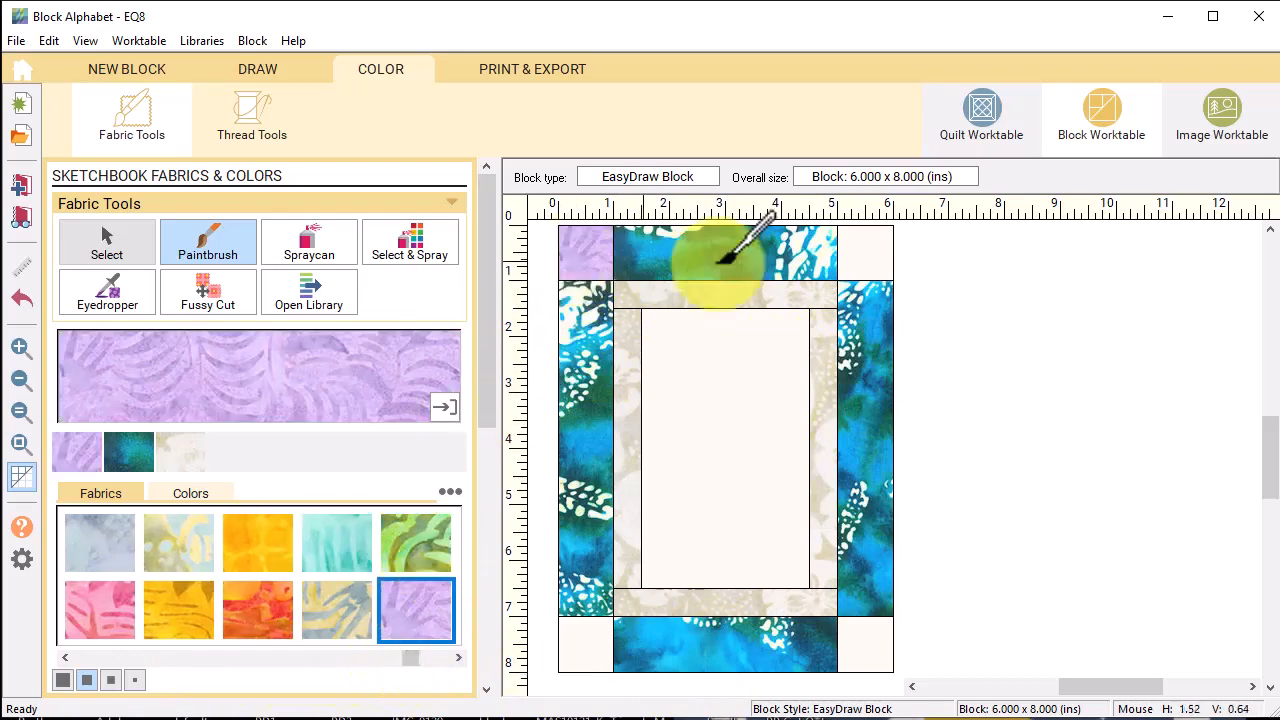
left_click(865, 253)
left_click(865, 645)
left_click(586, 645)
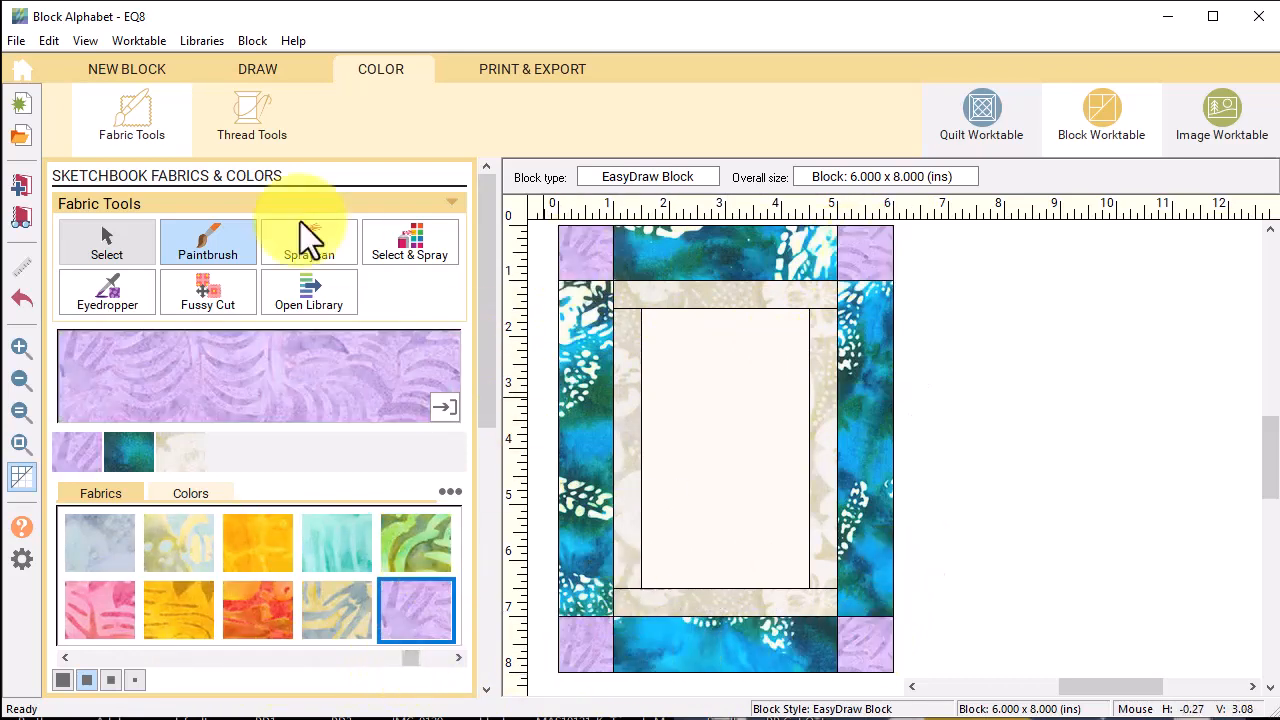
left_click(20, 187)
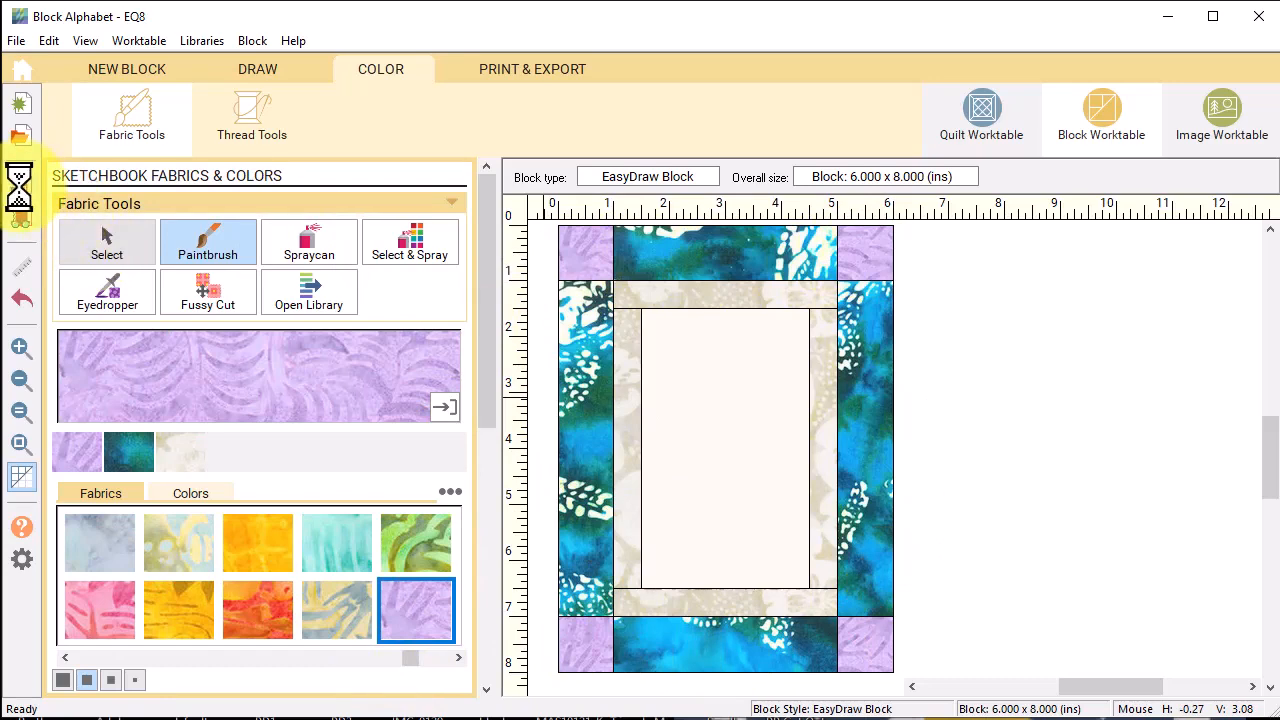
Start a Merge Blocks serendipity block and choose the colored border frame as the background block
left_click(142, 67)
left_click(477, 105)
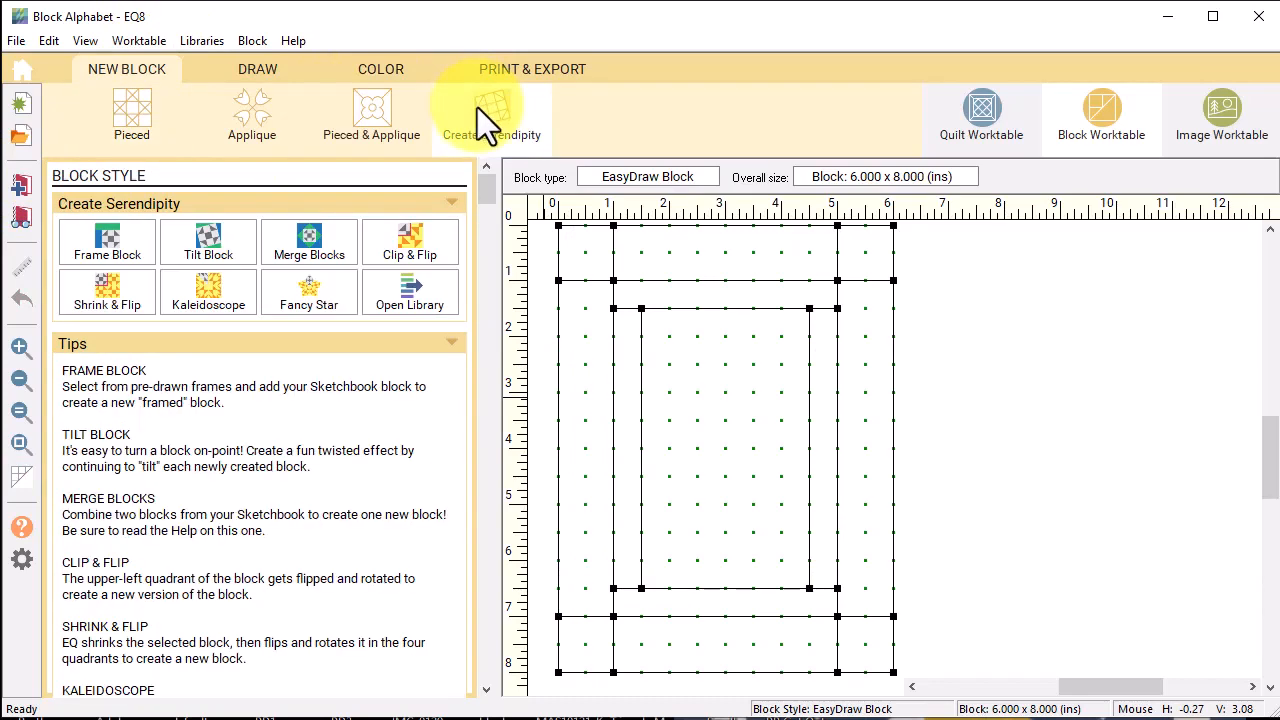
left_click(311, 251)
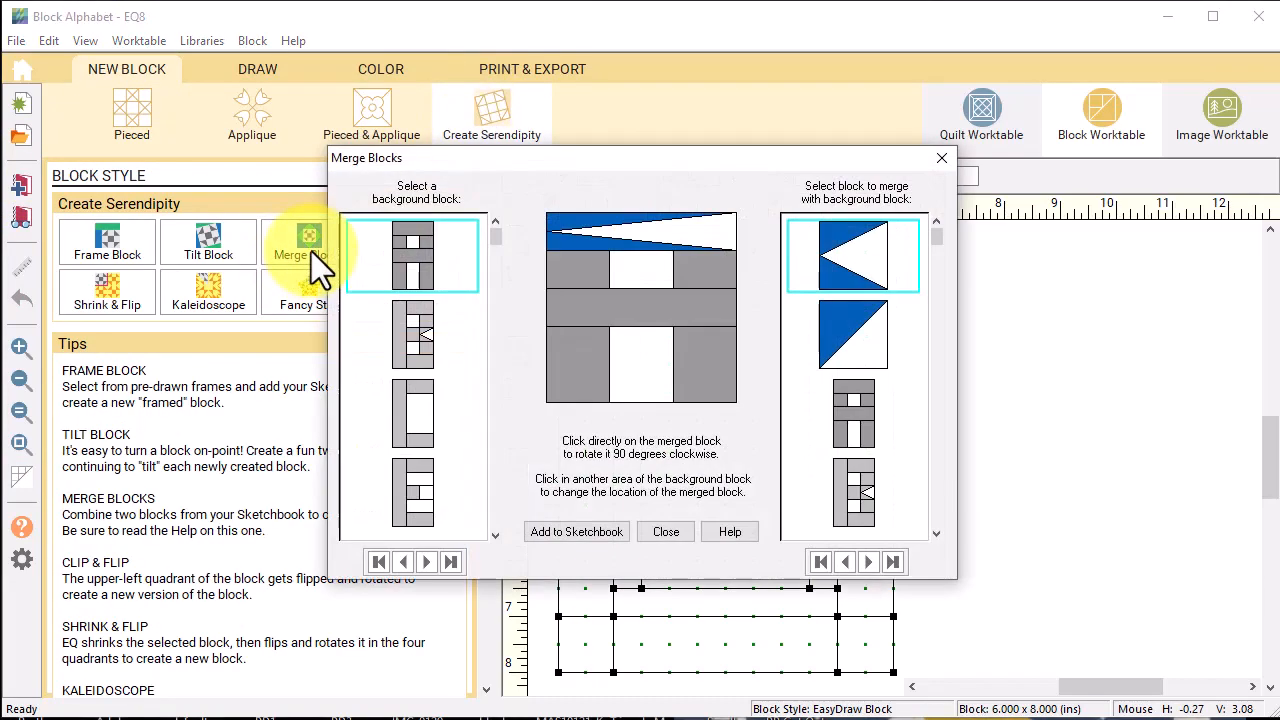
left_click_drag(502, 234, 489, 556)
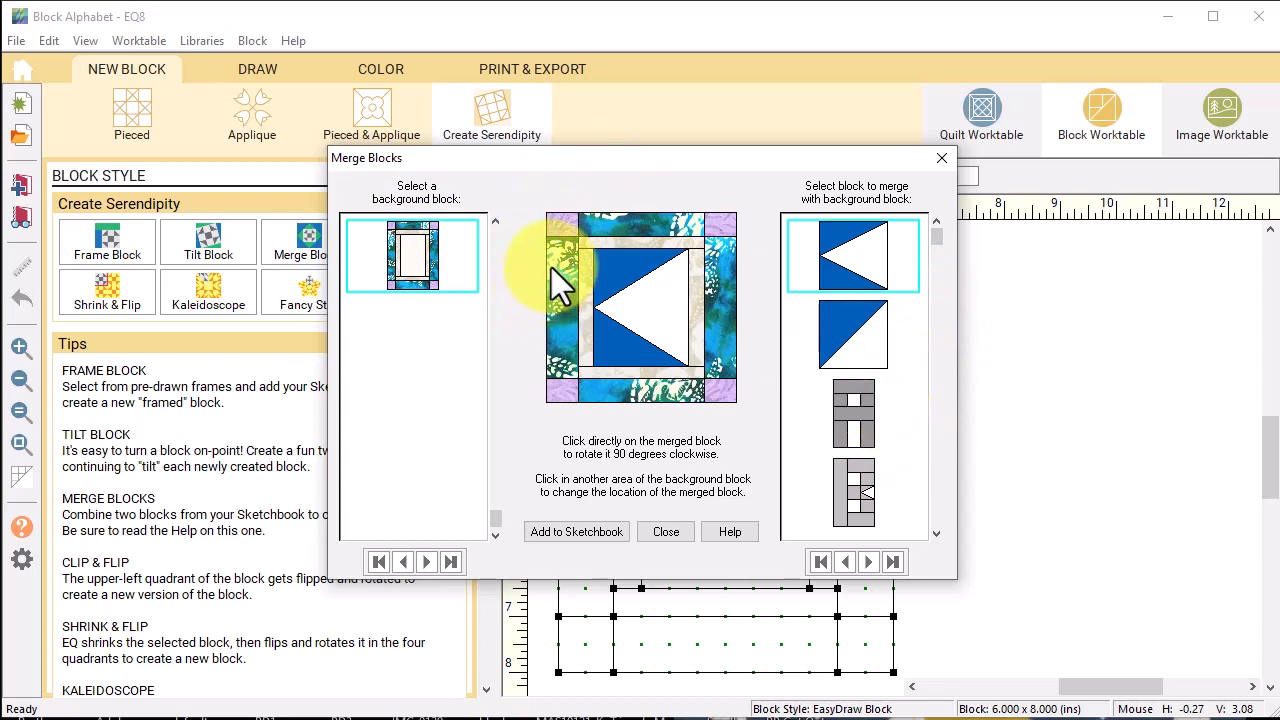
Merge the letter B block and the letter E block in turn into the frame's center, adding each result to the Sketchbook
left_click(861, 508)
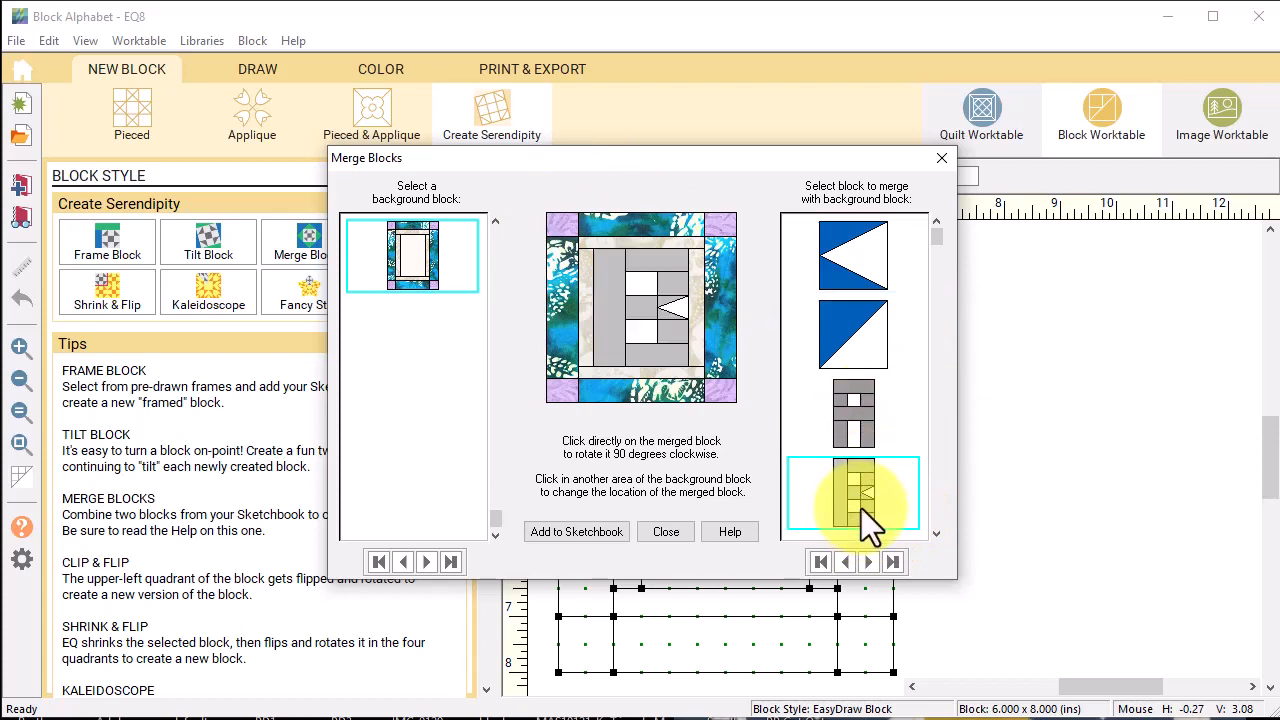
left_click(583, 533)
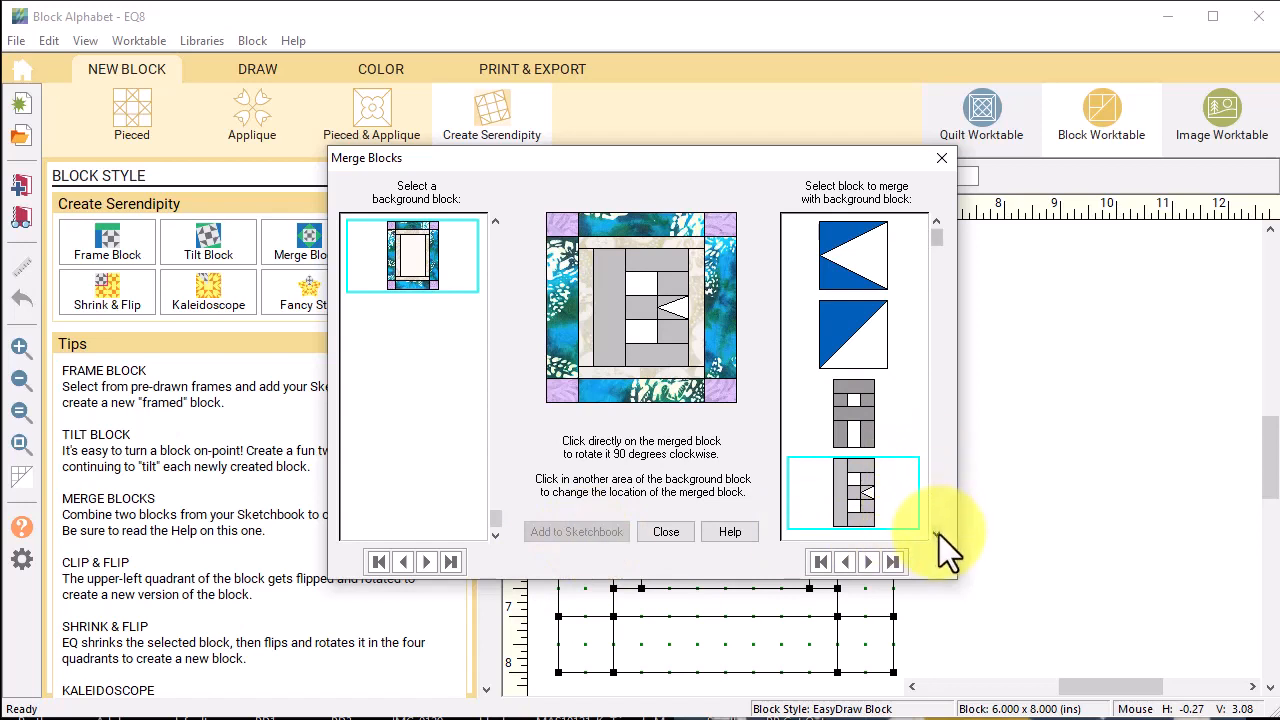
scroll(938, 535, "down", 3)
left_click(849, 340)
left_click(601, 541)
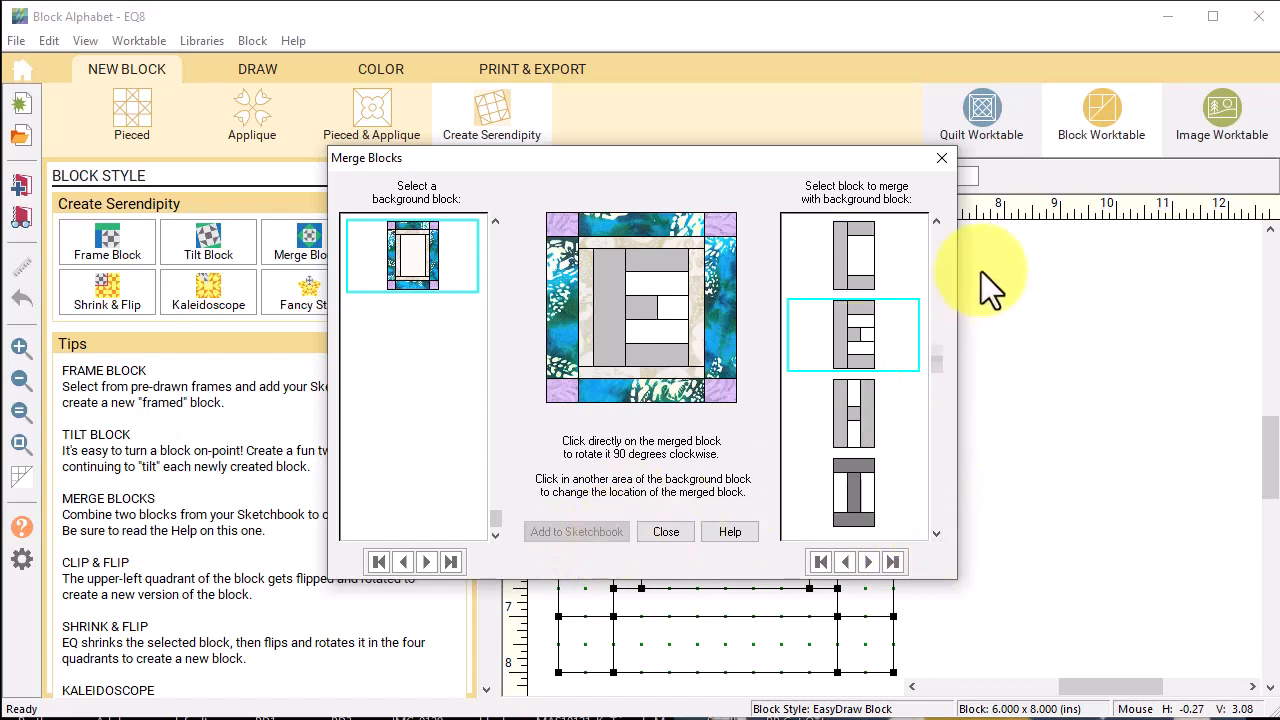
Merge the letter A block into the frame's center and add the result to the Sketchbook
scroll(944, 217, "up", 2)
left_click(844, 413)
left_click(574, 534)
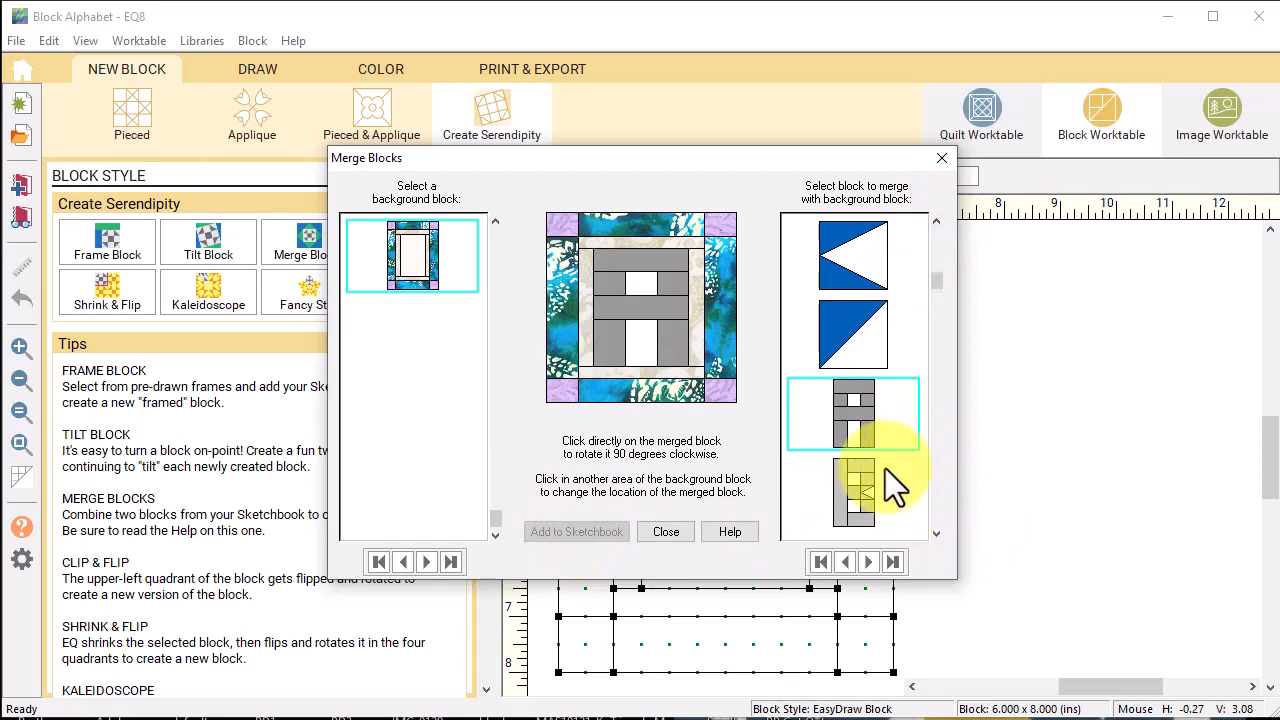
Merge the letter C and letter H blocks in turn into the frame's center, add each to the Sketchbook, and finish merging
scroll(936, 535, "down", 3)
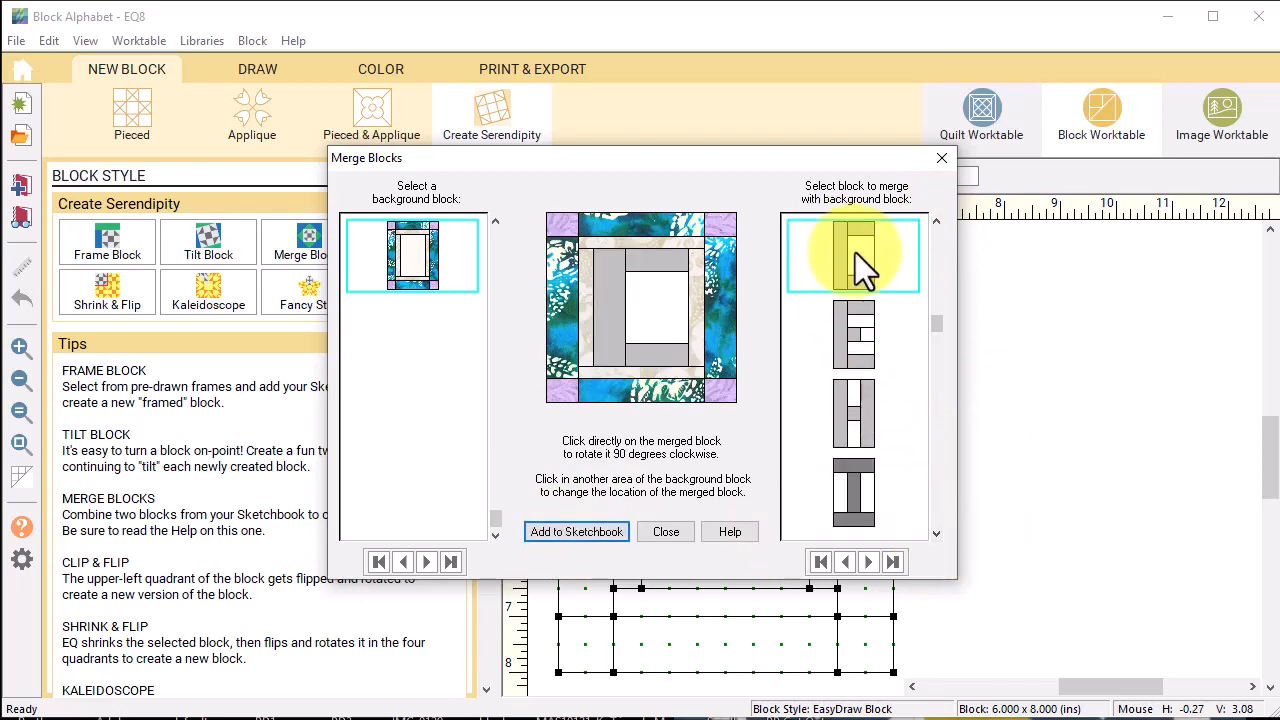
left_click(560, 533)
left_click(868, 420)
left_click(584, 532)
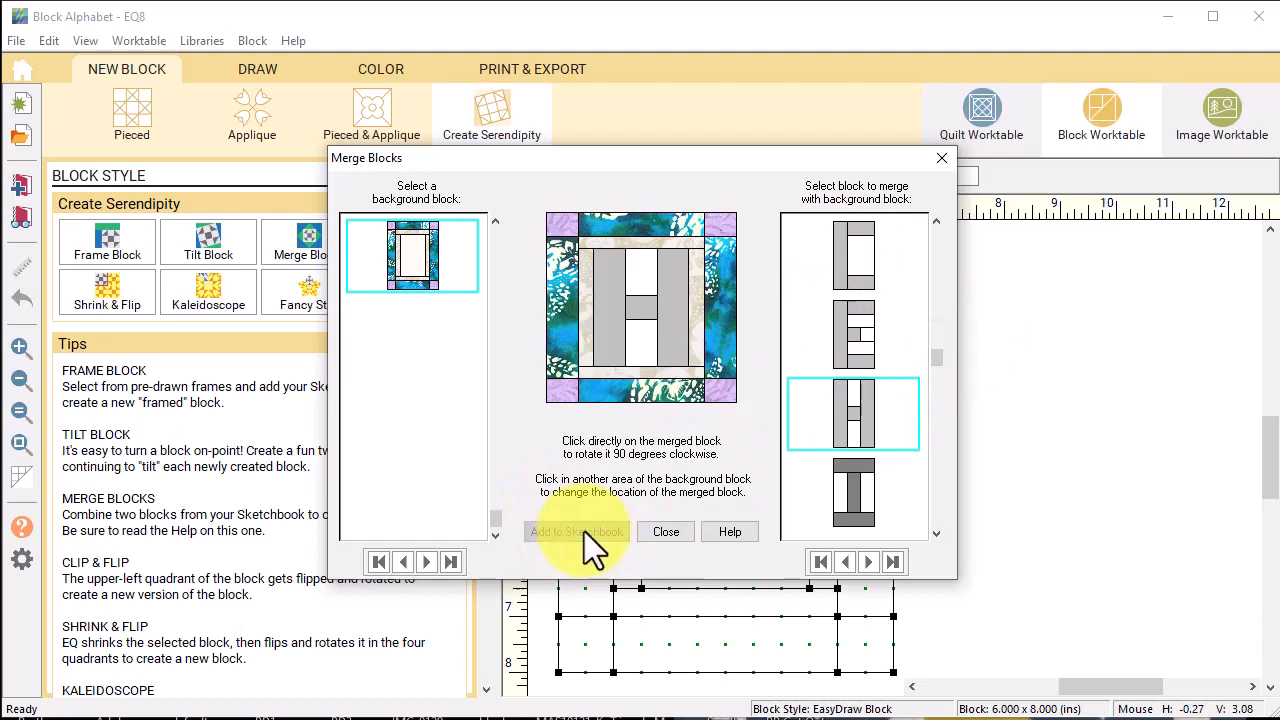
left_click(666, 532)
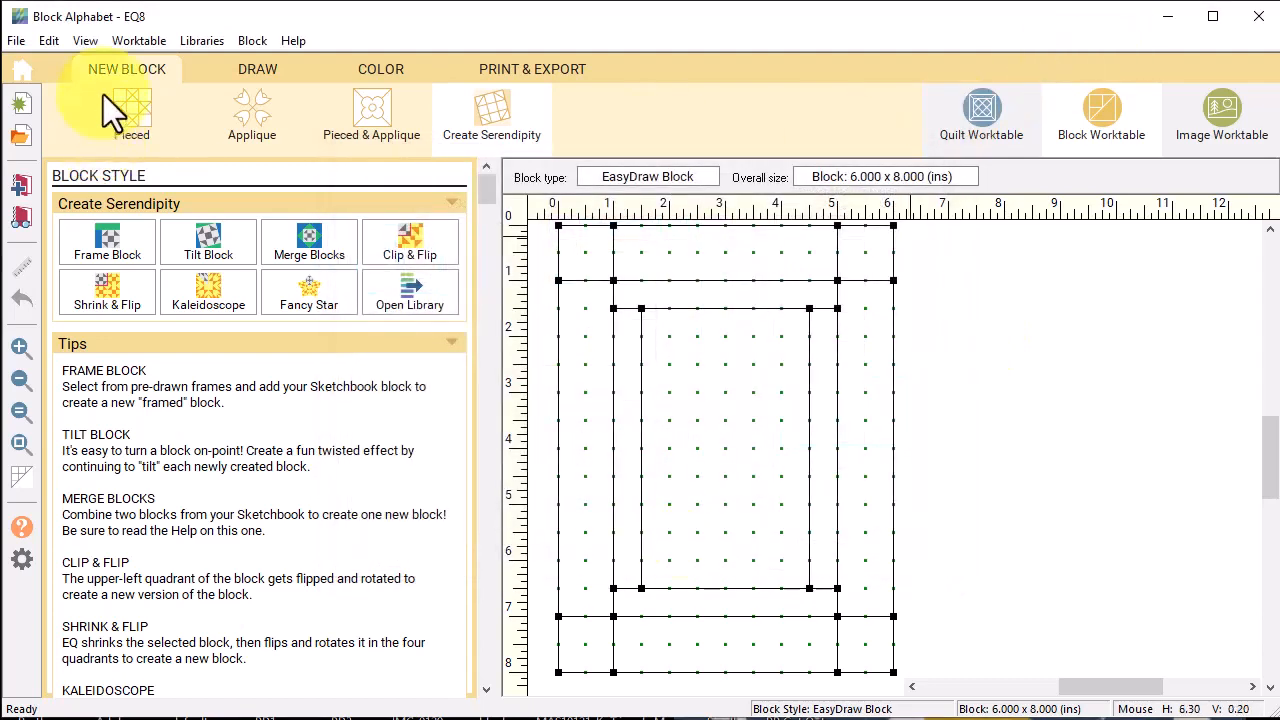
Start a new horizontal-layout quilt with 5 blocks horizontally and 1 block vertically
left_click(972, 100)
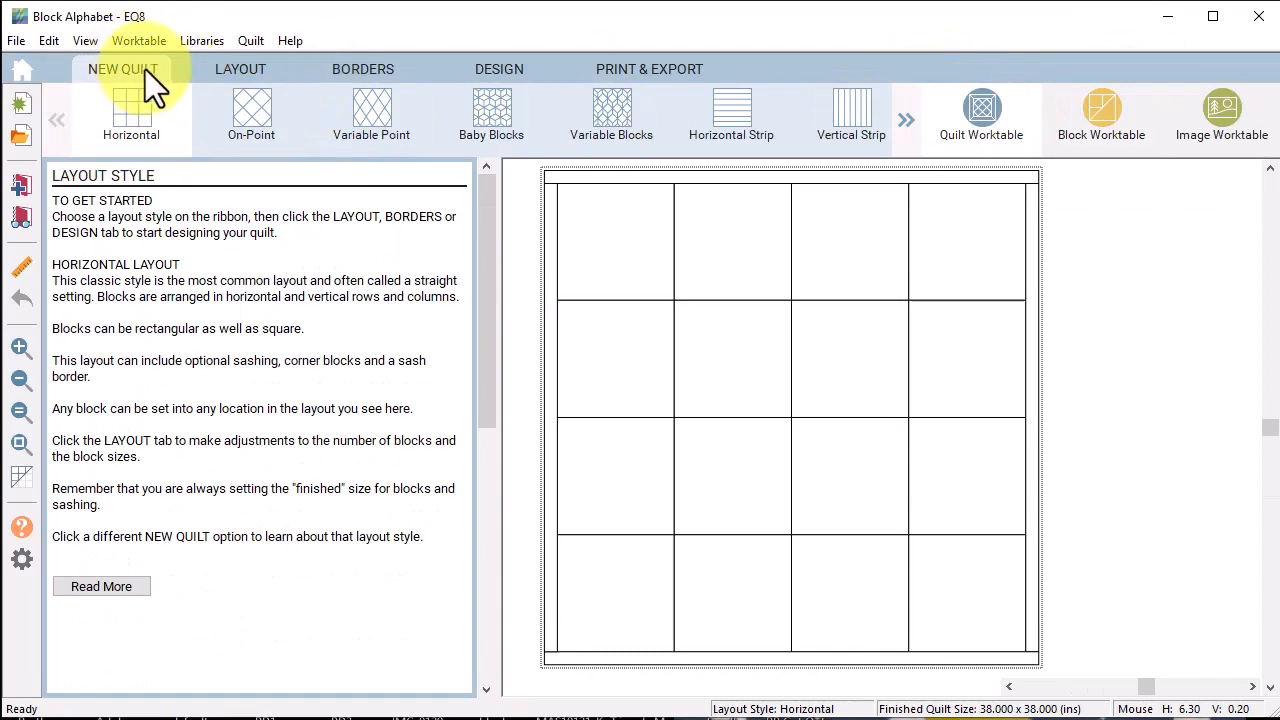
left_click(134, 110)
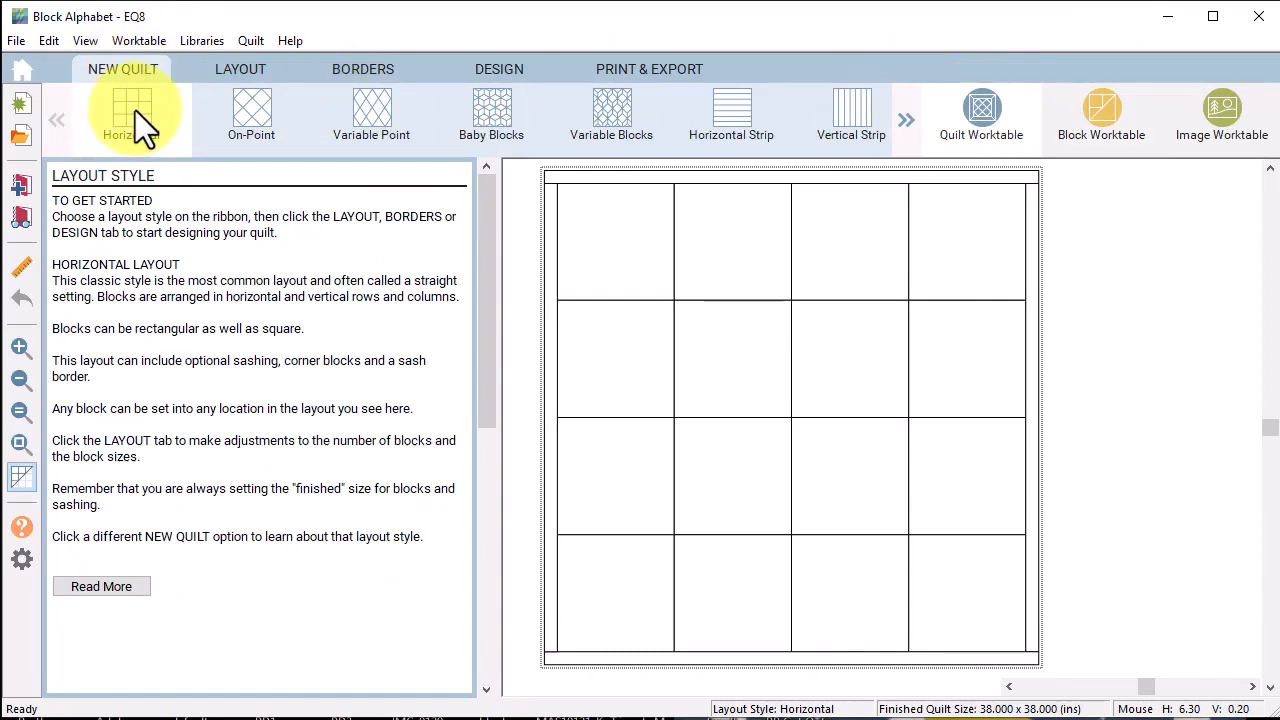
left_click(245, 70)
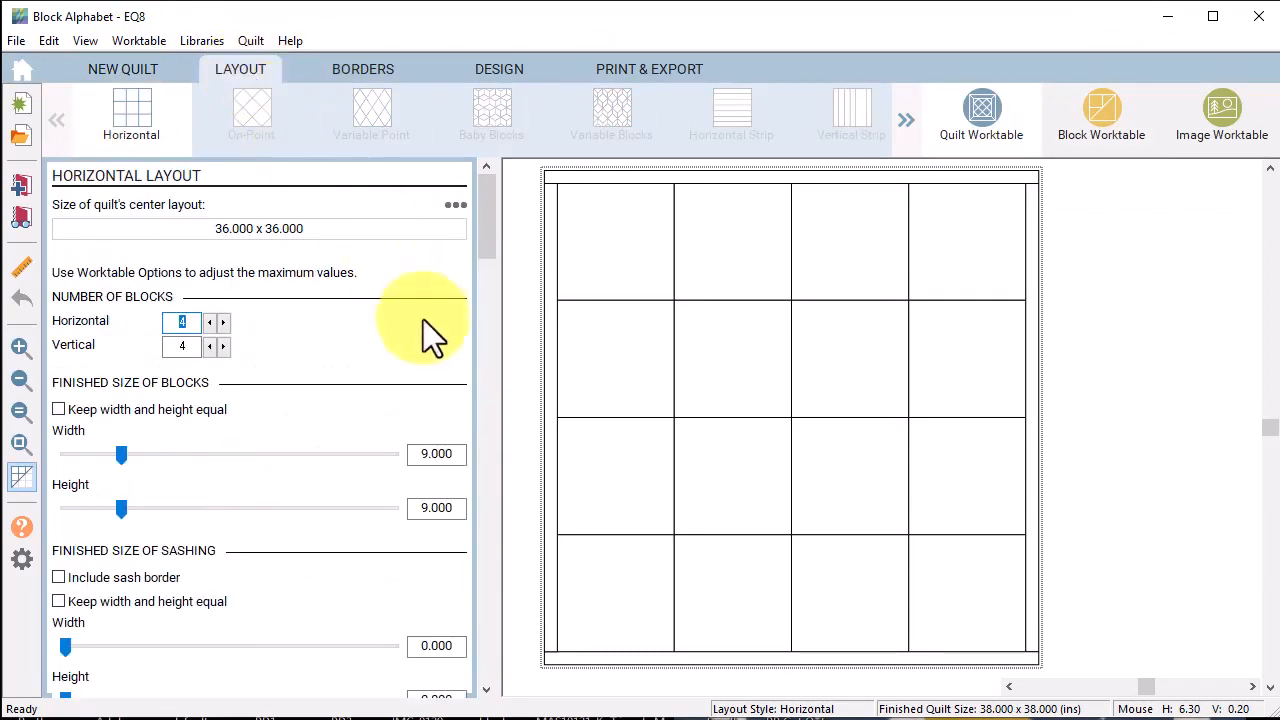
left_click(223, 322)
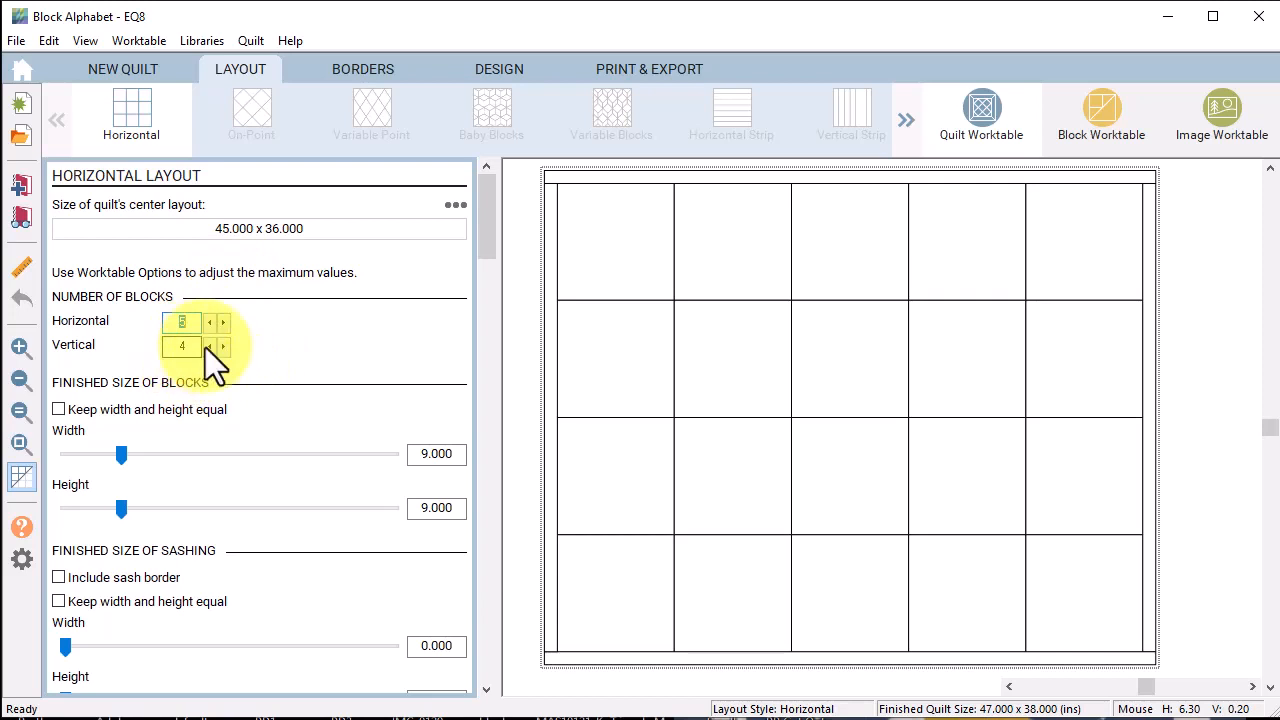
left_click(209, 346)
left_click(209, 346)
left_click(209, 346)
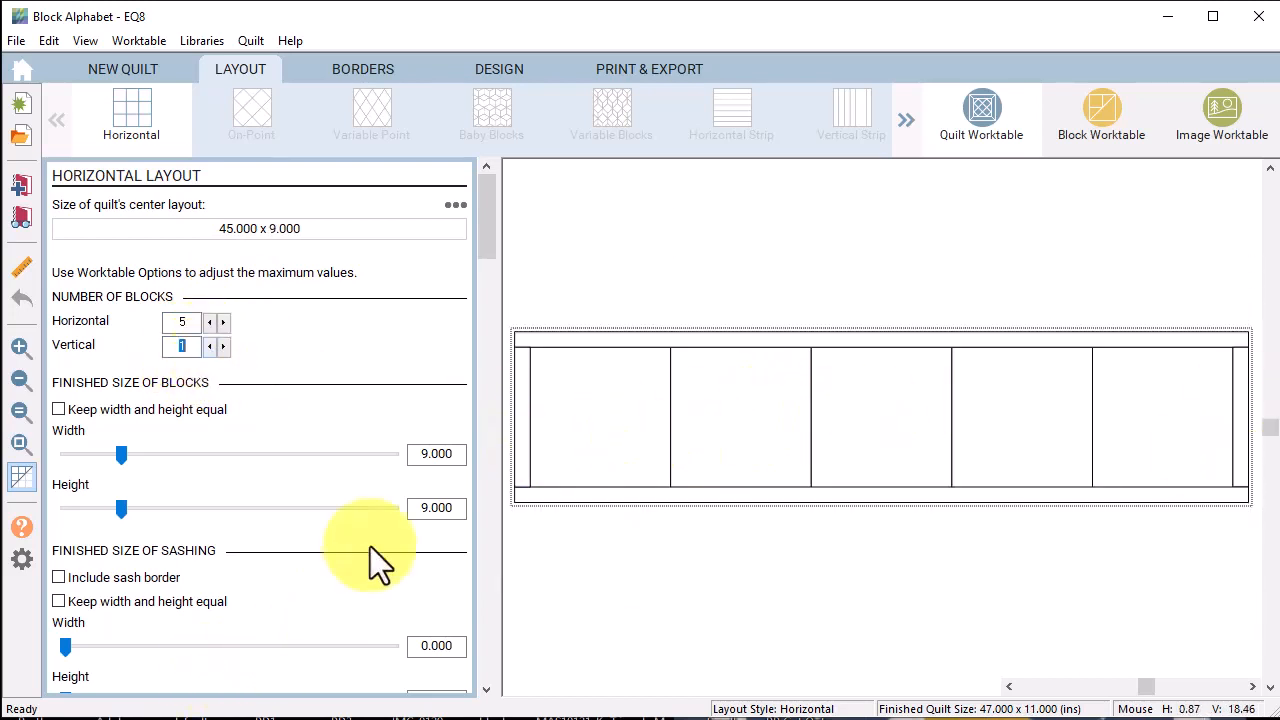
double_click(443, 455)
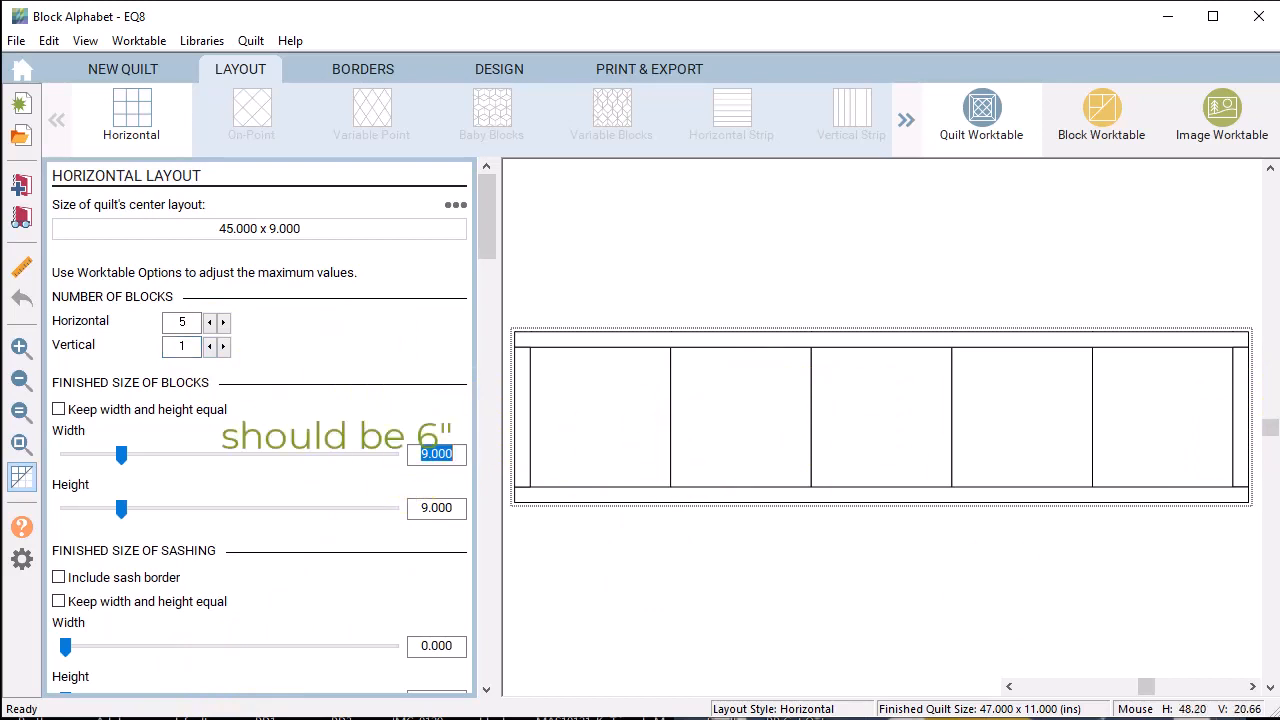
key("Tab")
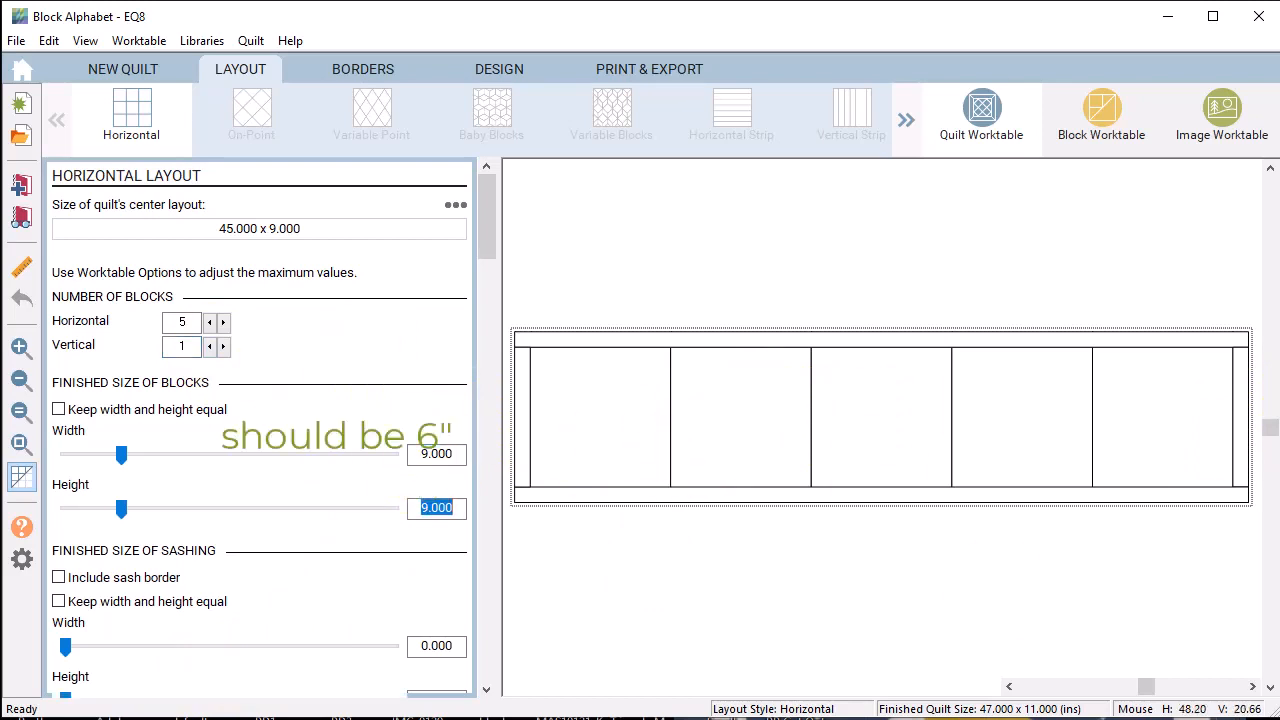
key("Tab")
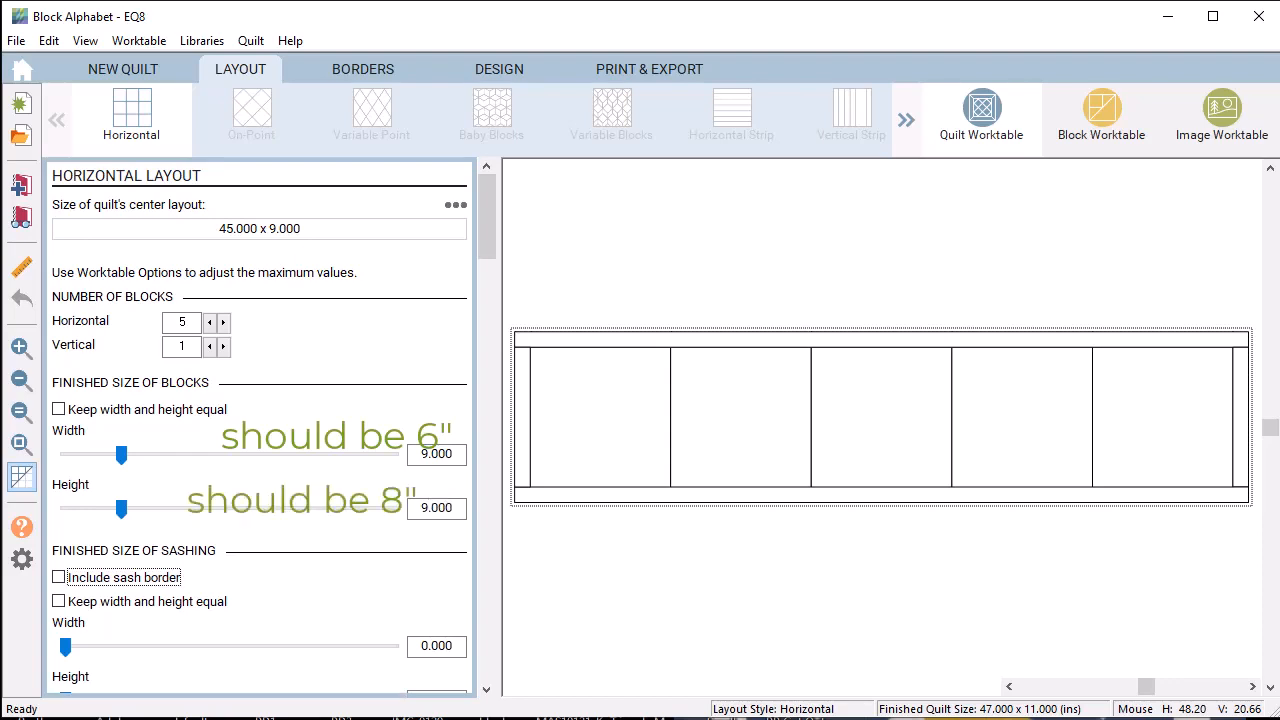
Add a second quilt border and set its width to 2 inches on all sides
left_click(345, 68)
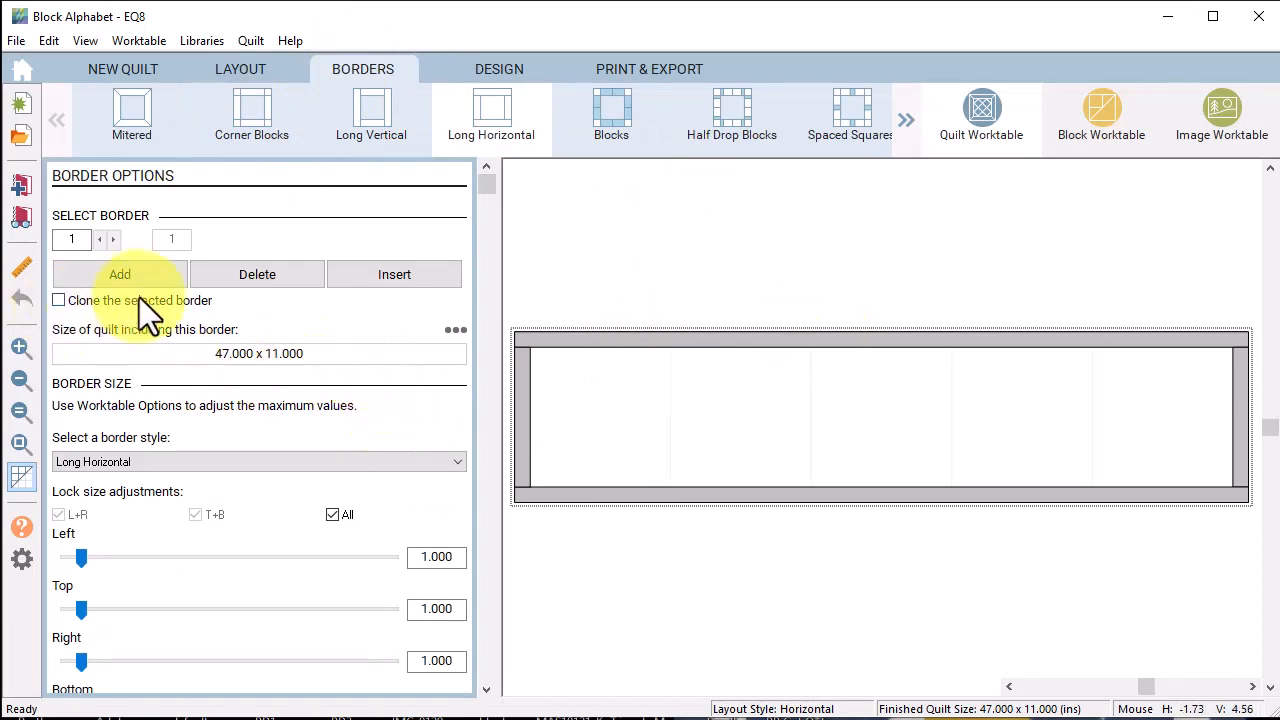
left_click(122, 277)
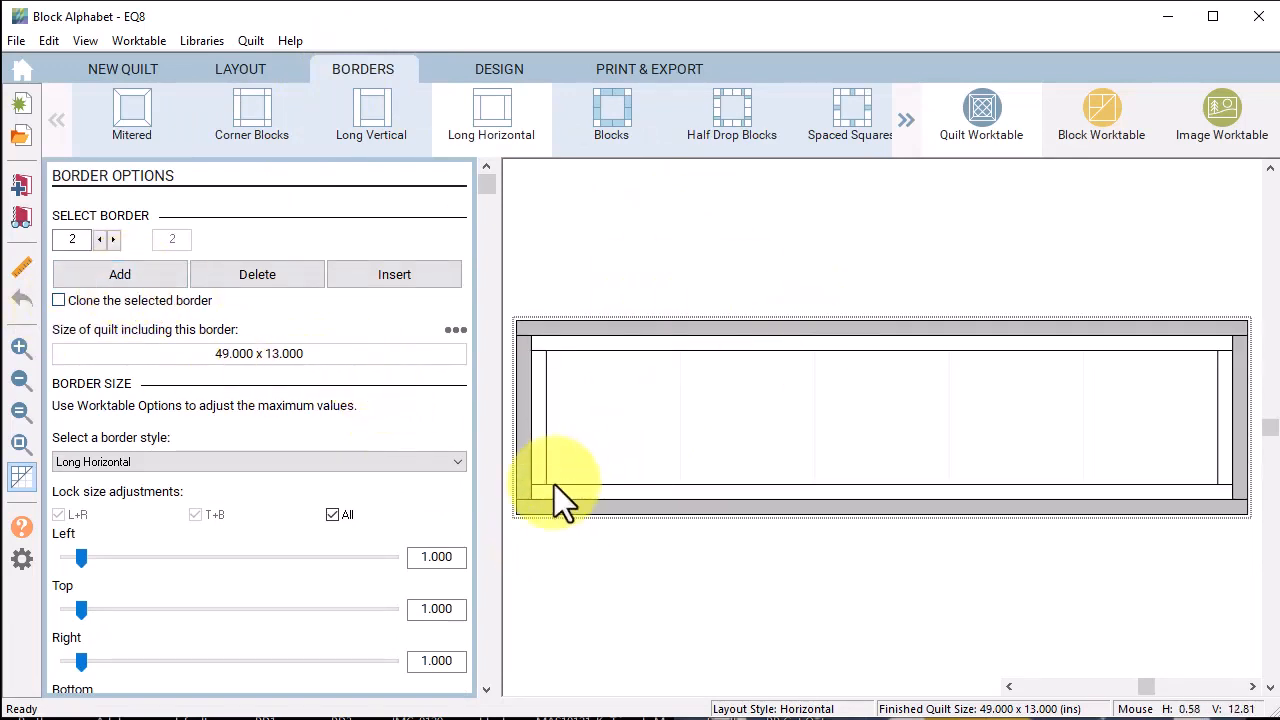
left_click(420, 557)
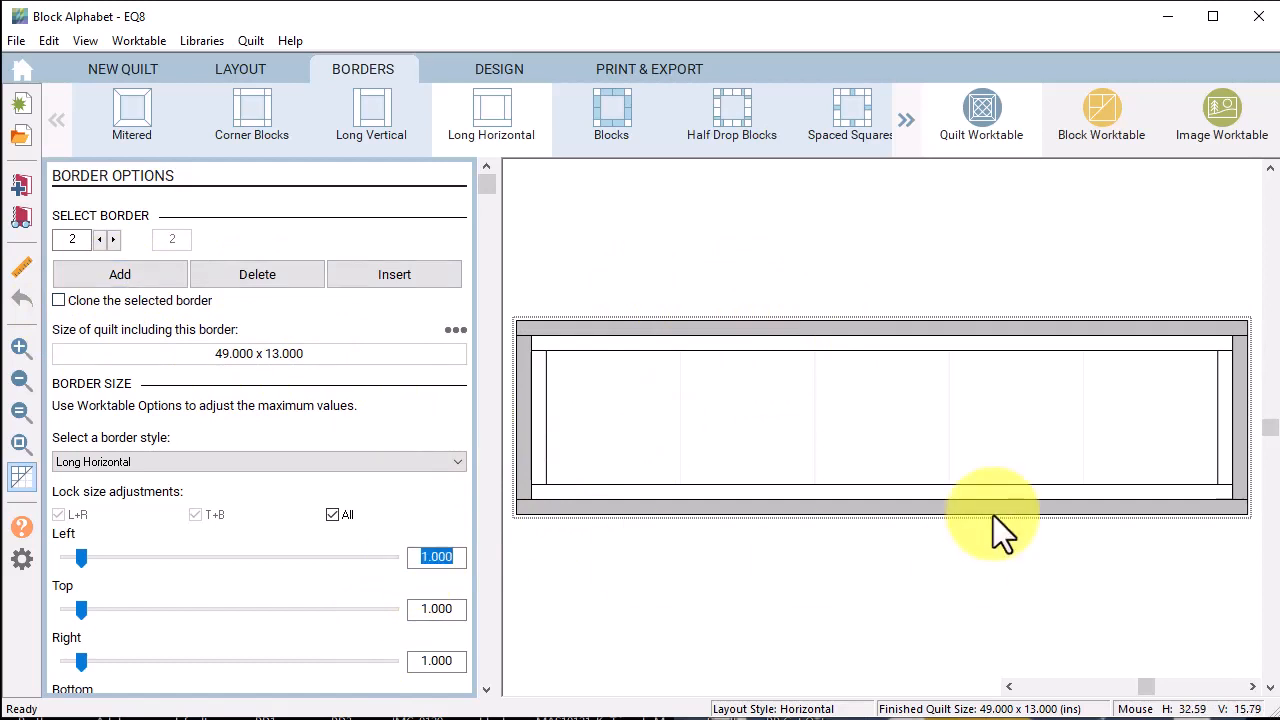
type("2")
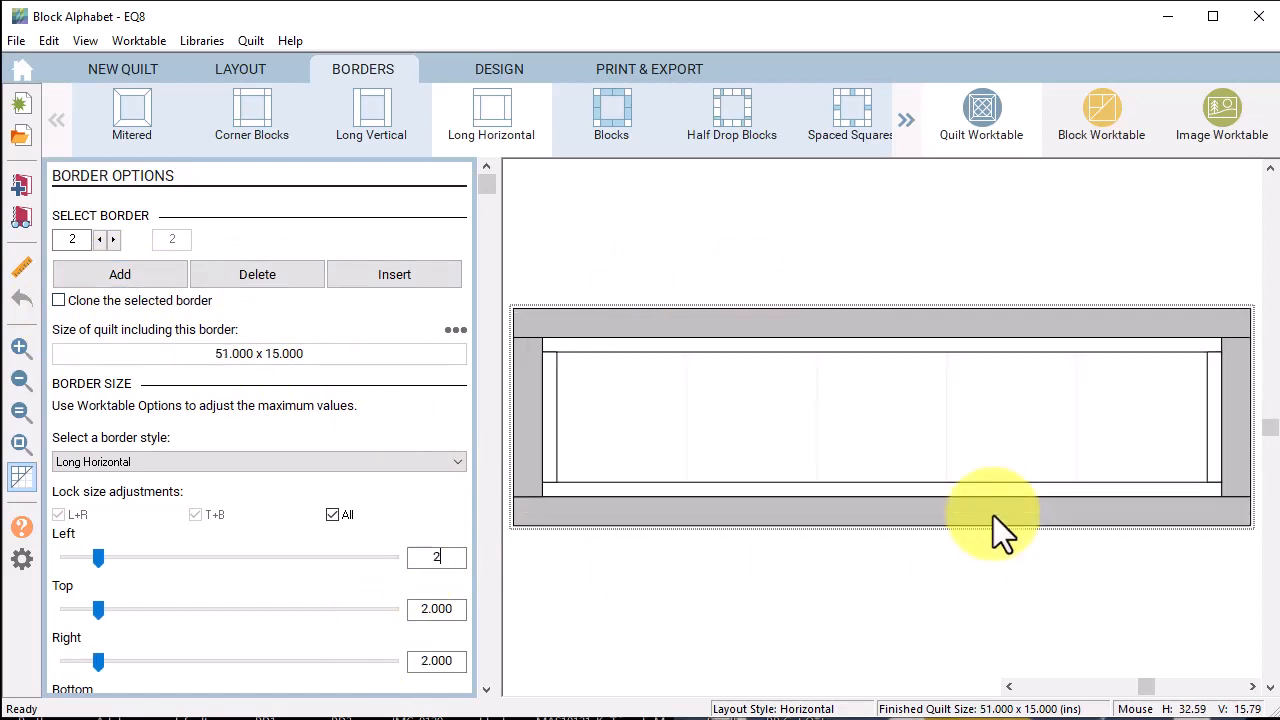
Add a third quilt border in the Mitered style and set its width to .25 inch on all sides
left_click(119, 274)
left_click(136, 115)
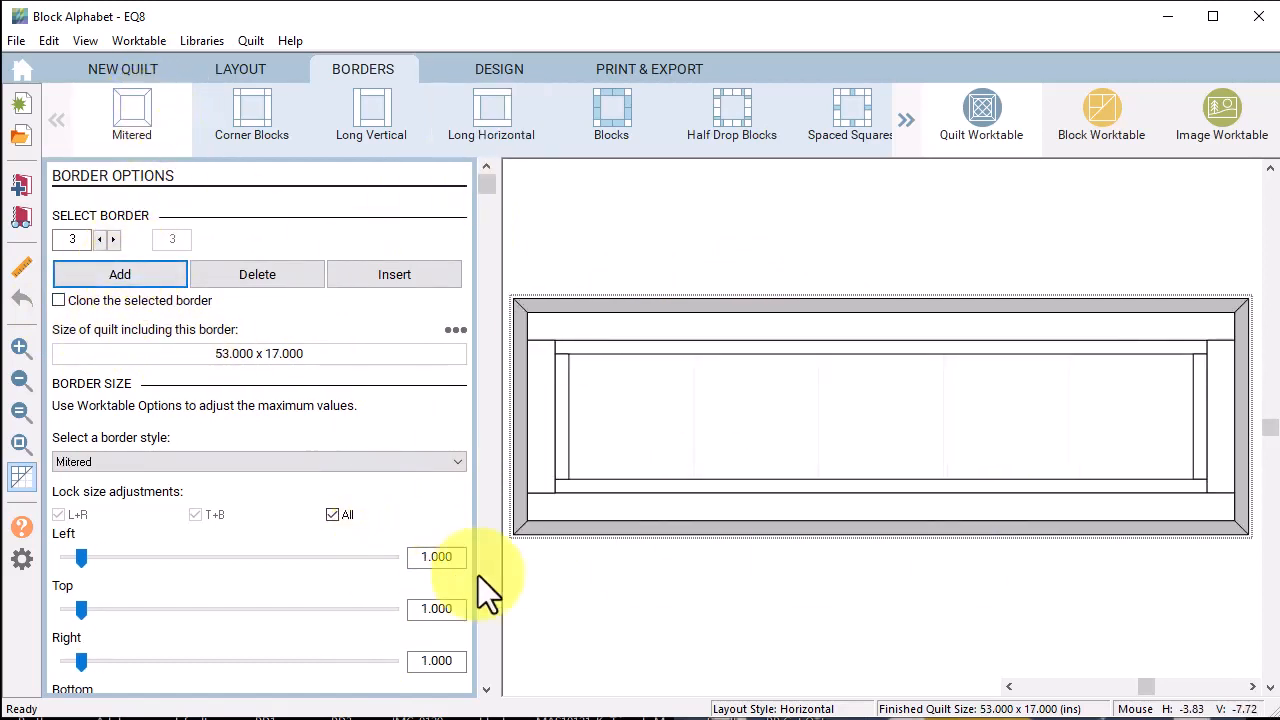
left_click(417, 557)
type(".25")
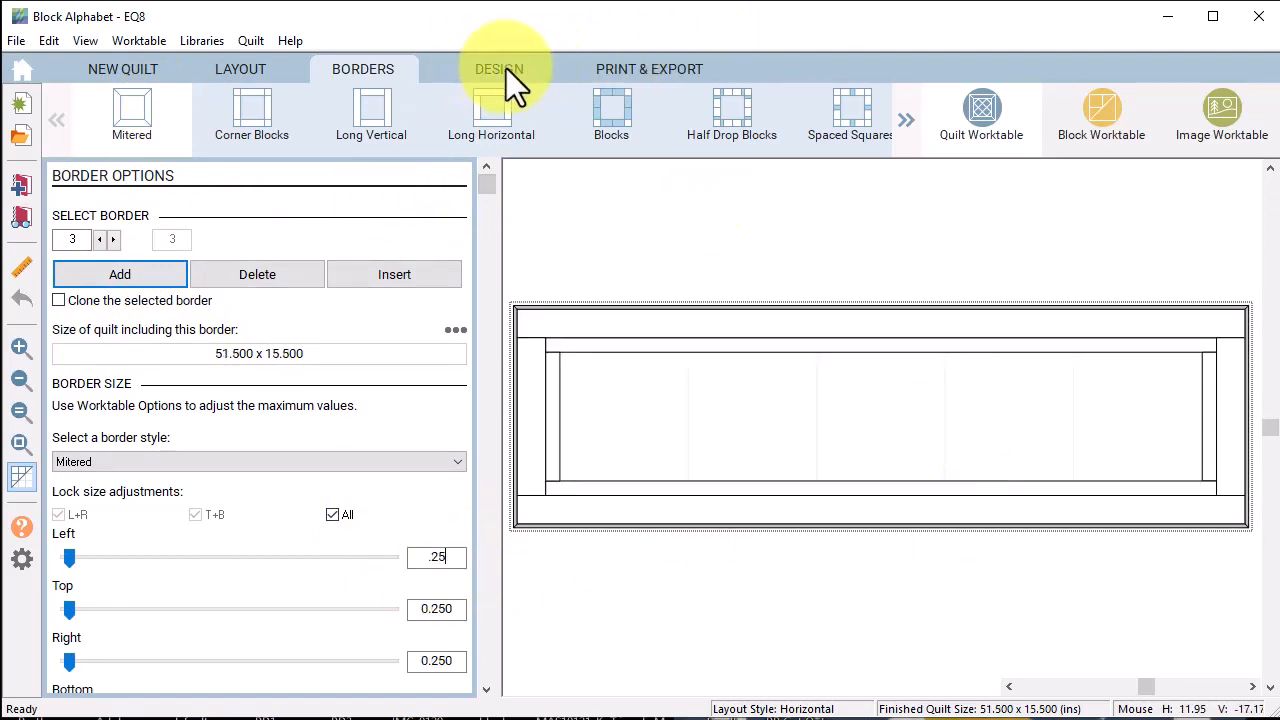
left_click(506, 68)
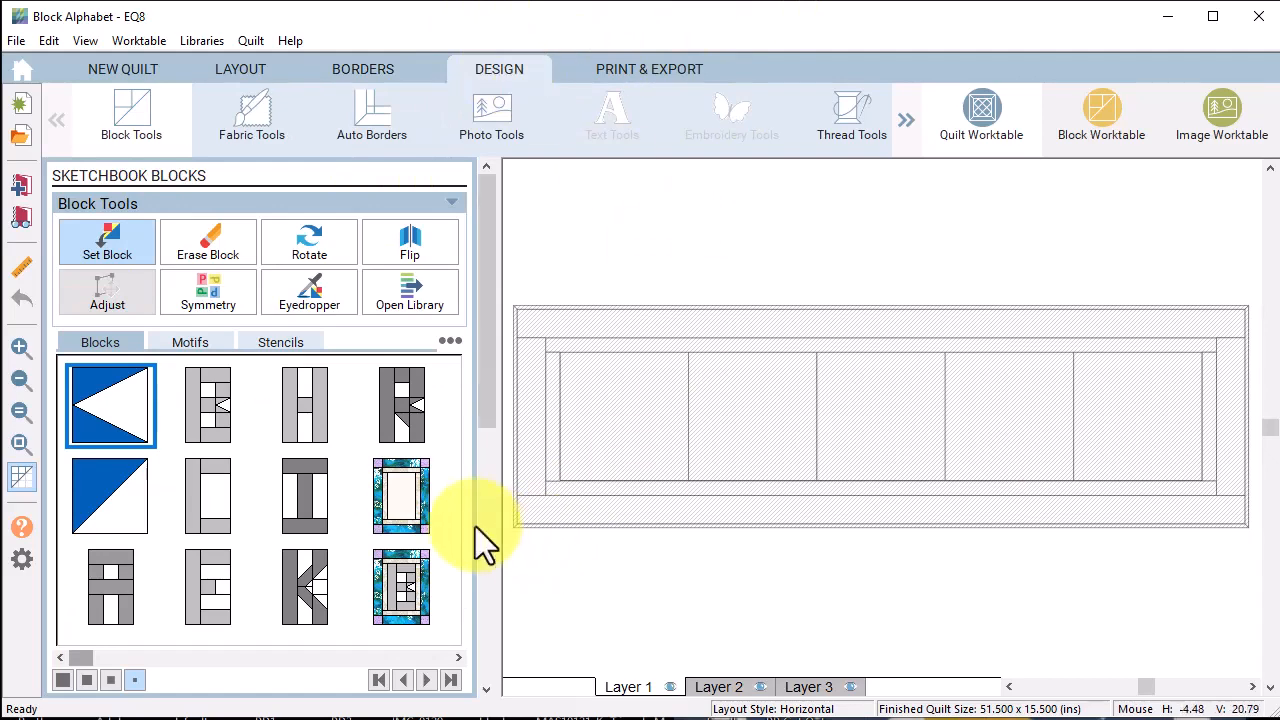
left_click(208, 242)
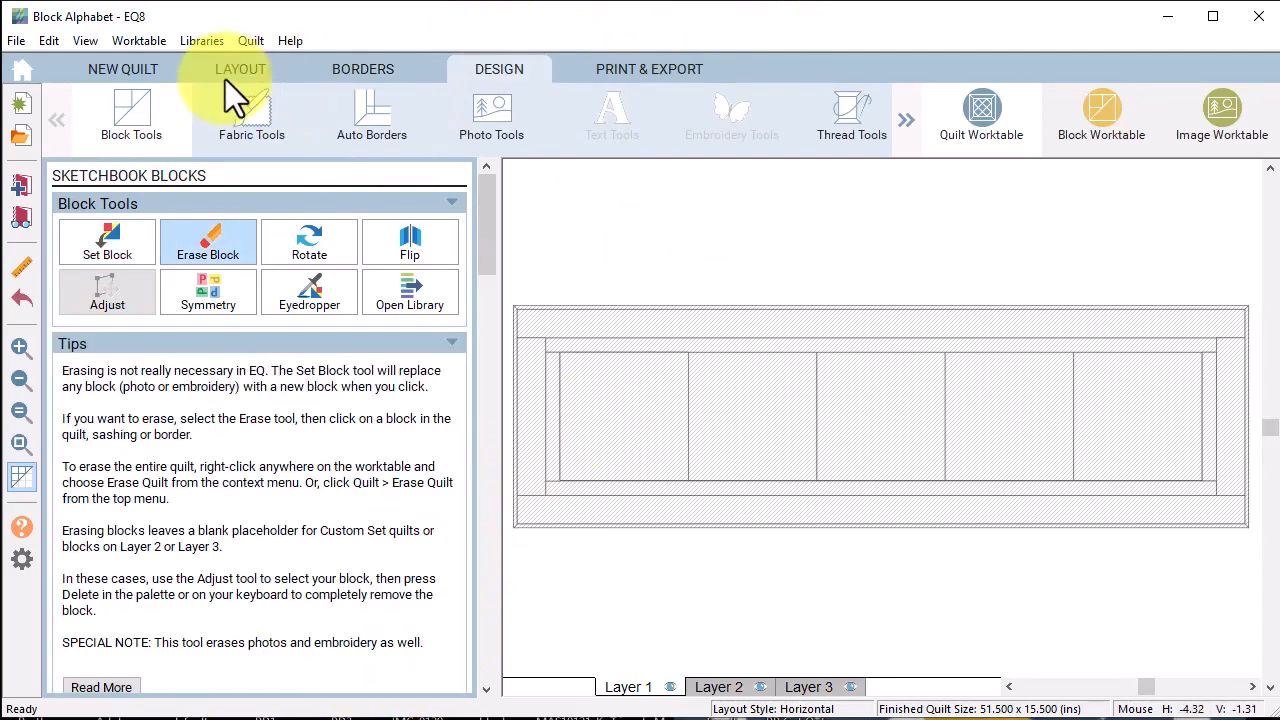
left_click(374, 70)
Set the finished size of the quilt's blocks to 6 inches wide and 8 inches high
left_click(247, 72)
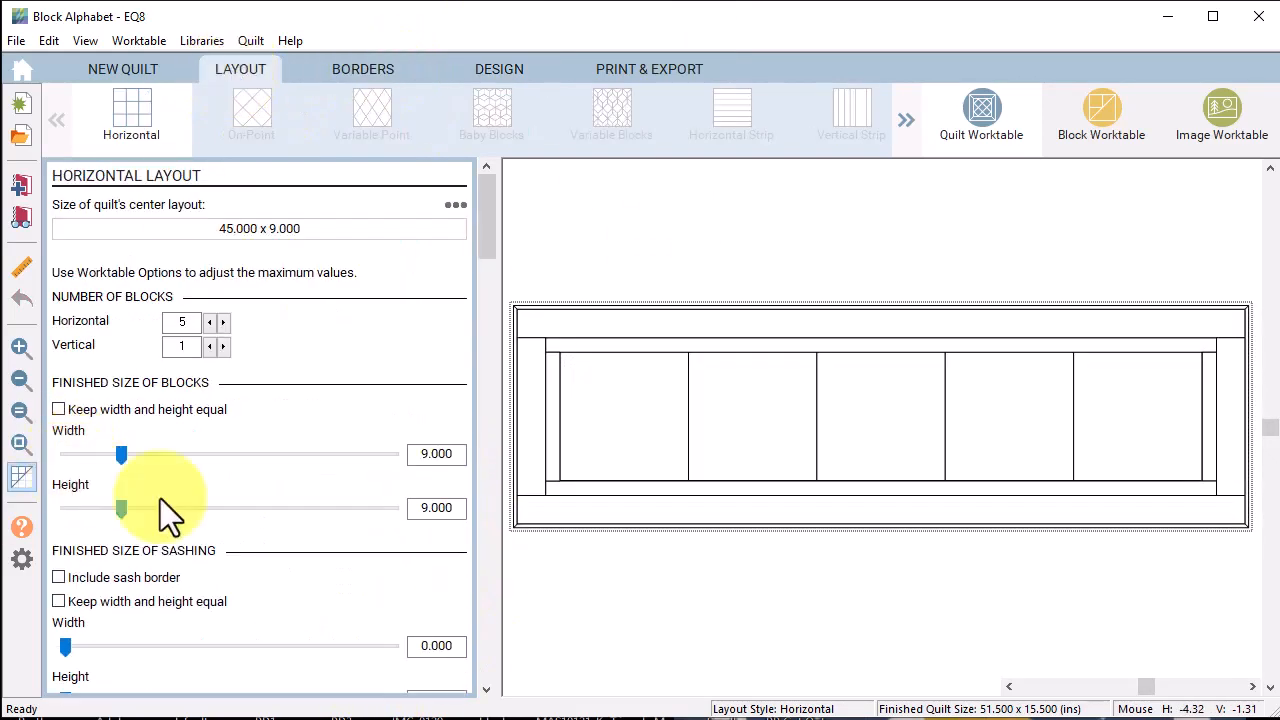
left_click_drag(420, 453, 511, 455)
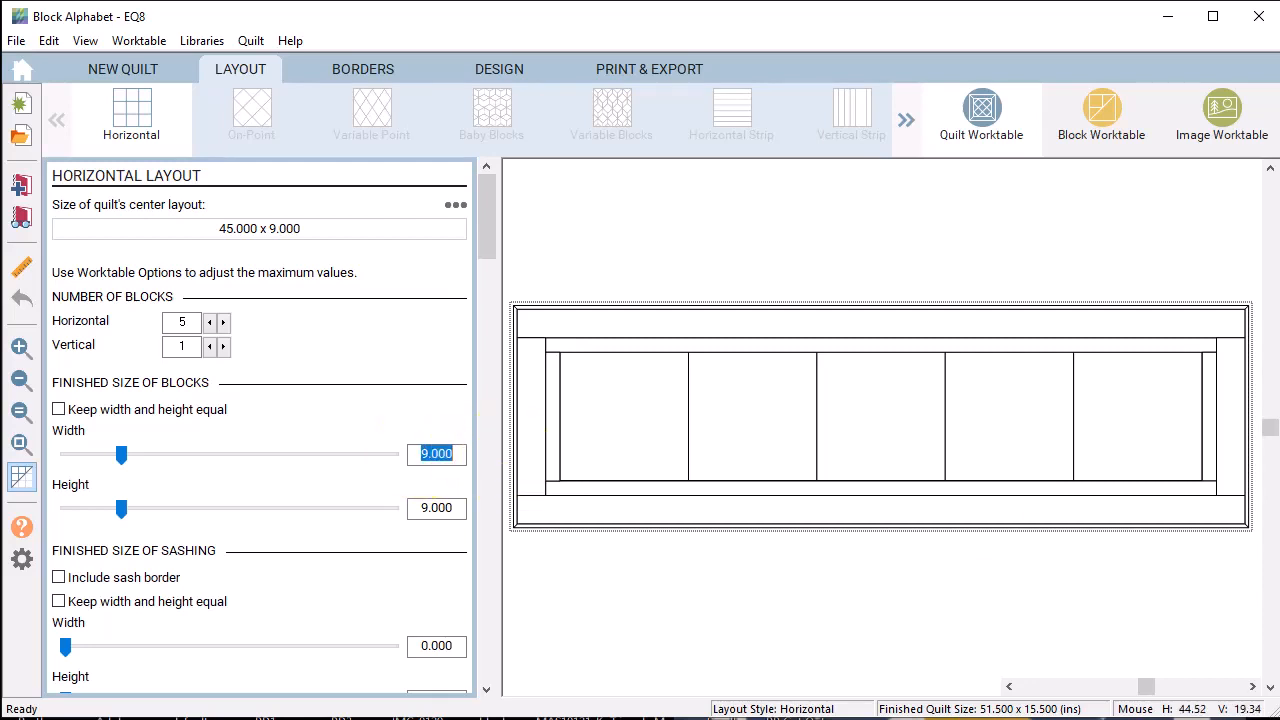
type("6")
key("Tab")
type("8")
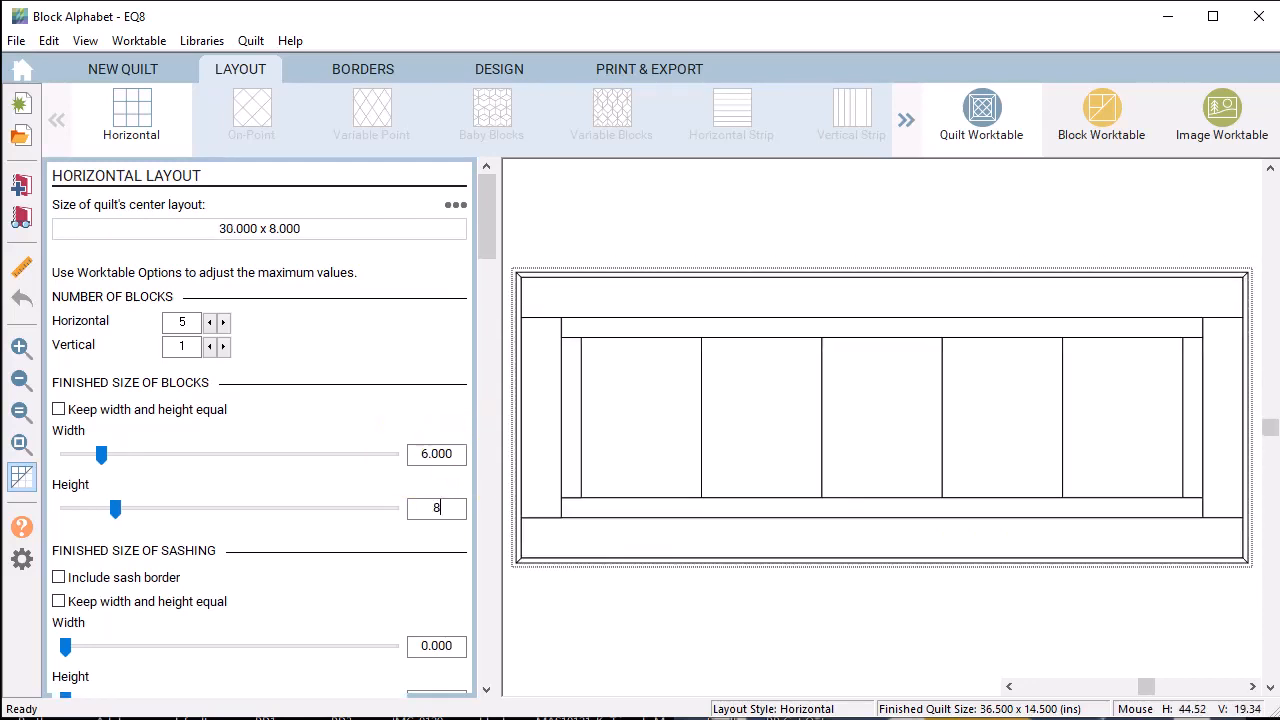
Set the framed letter blocks B, E, A, C and H in order into the five quilt spaces to spell BEACH
left_click(503, 68)
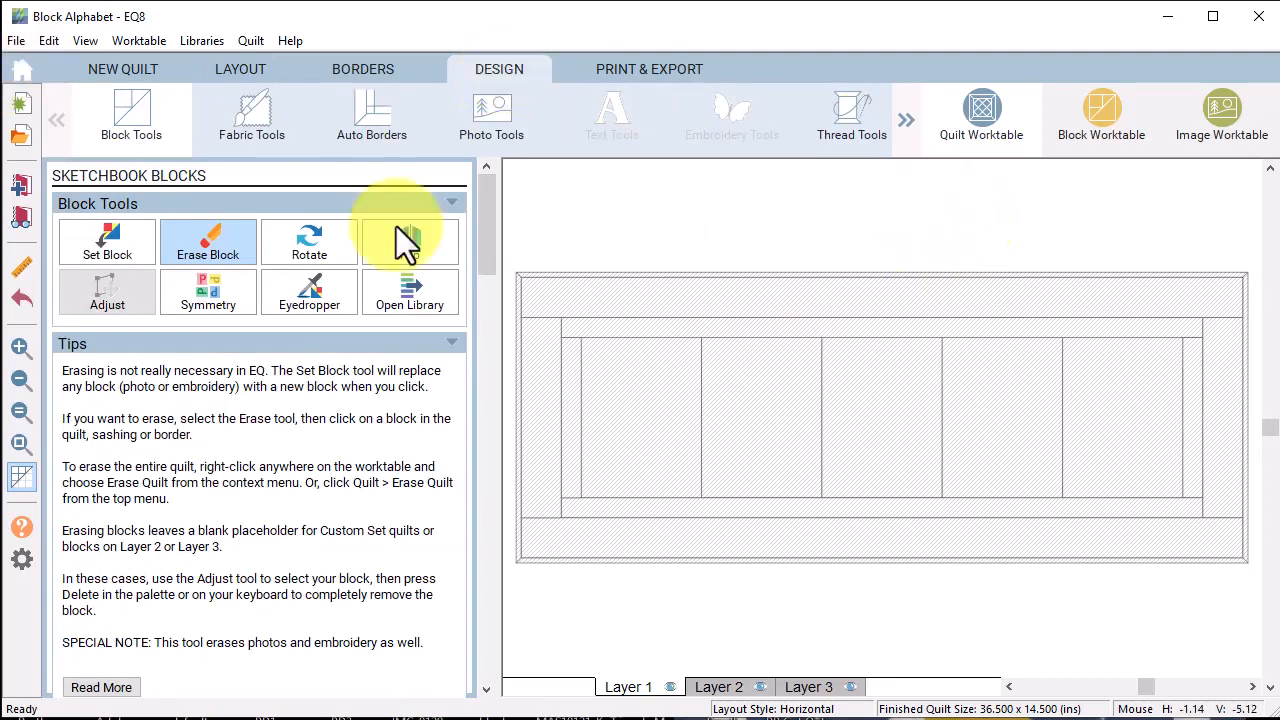
left_click(100, 246)
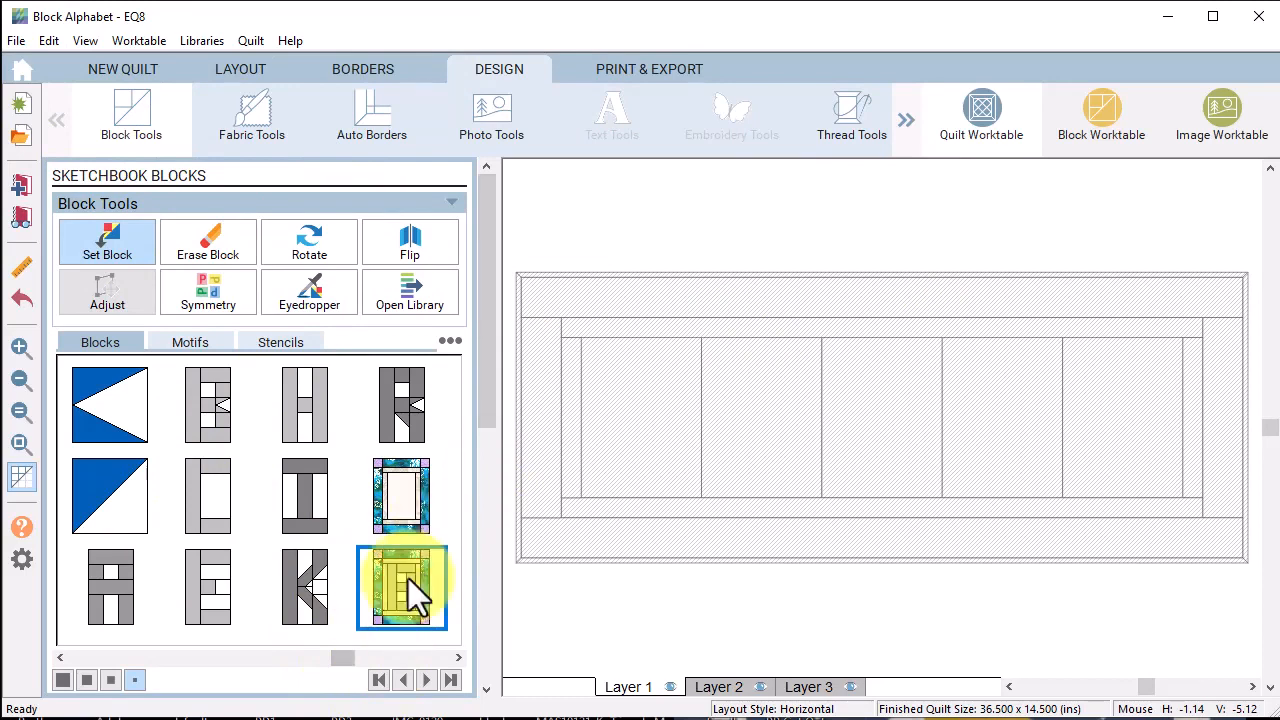
left_click(672, 410)
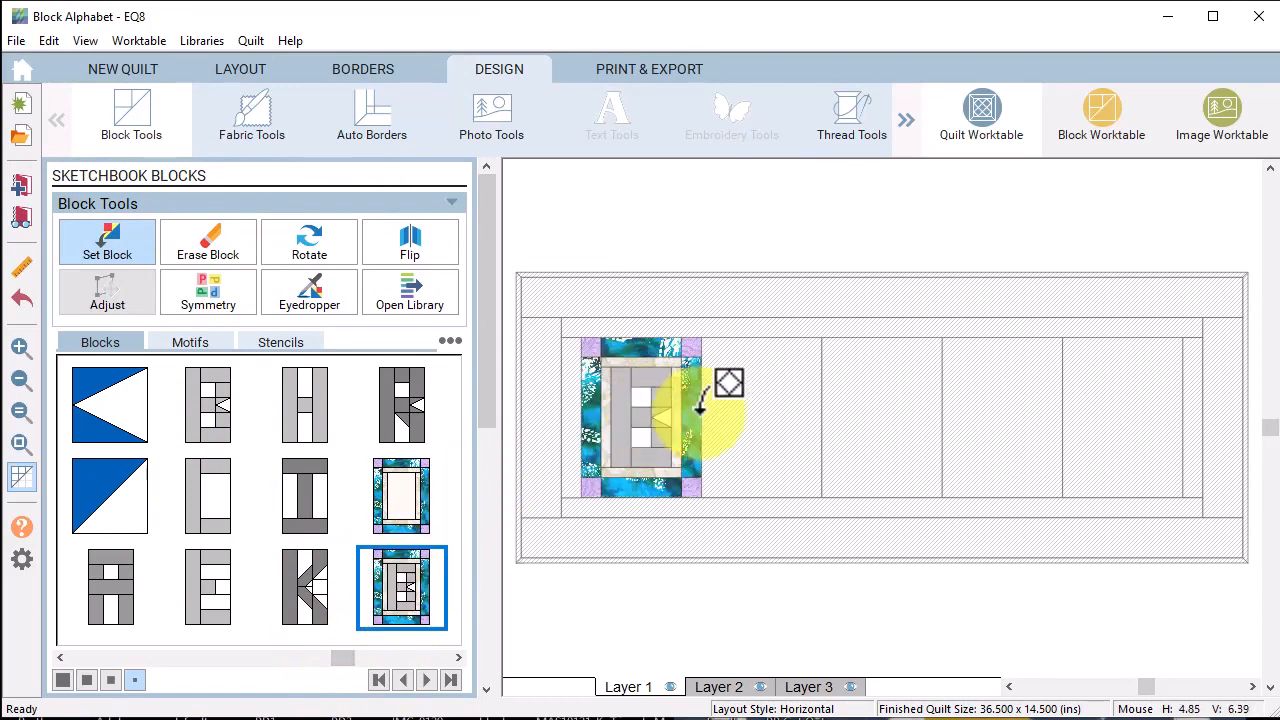
left_click(457, 657)
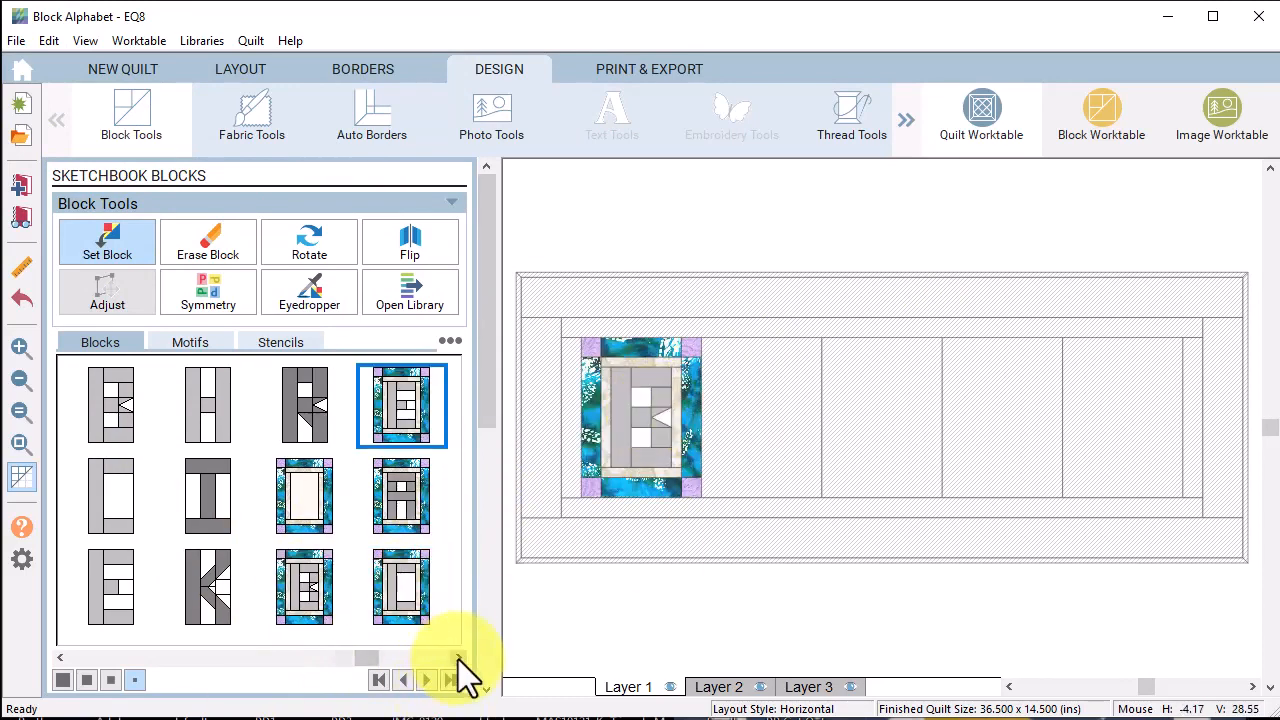
left_click(716, 437)
left_click(401, 495)
left_click(920, 450)
left_click(401, 587)
left_click(968, 437)
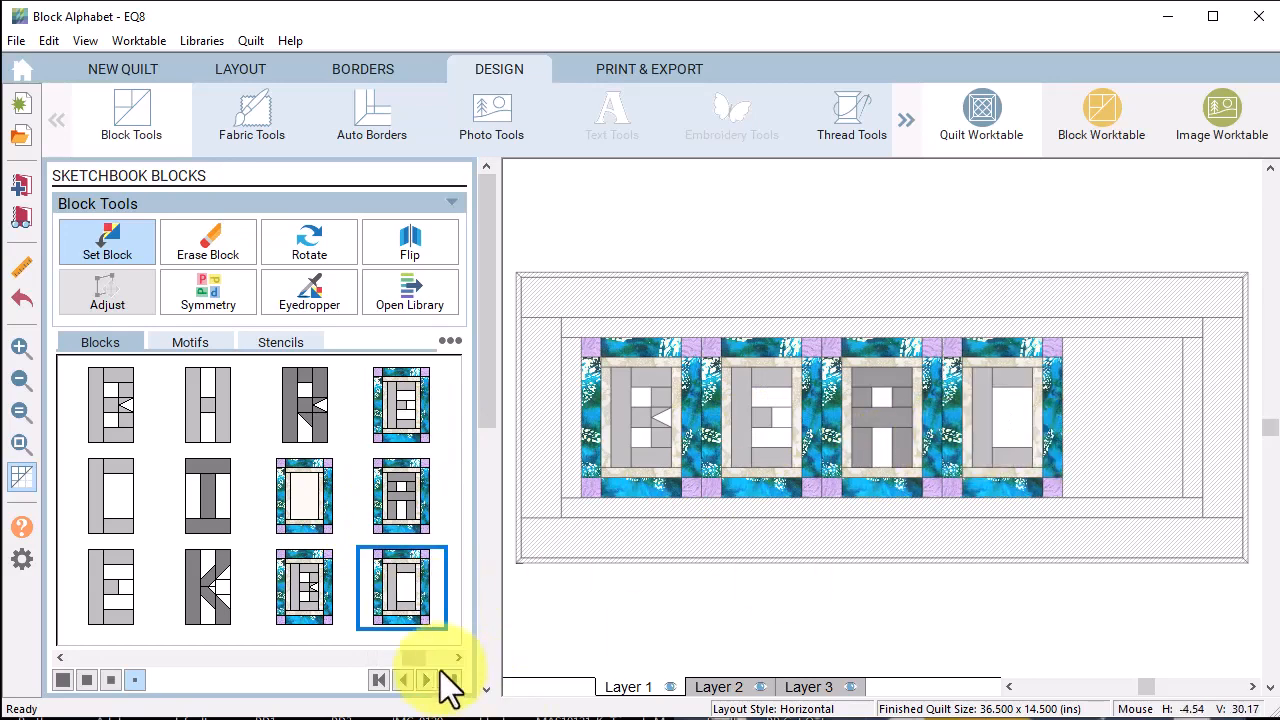
left_click(449, 682)
left_click(1095, 395)
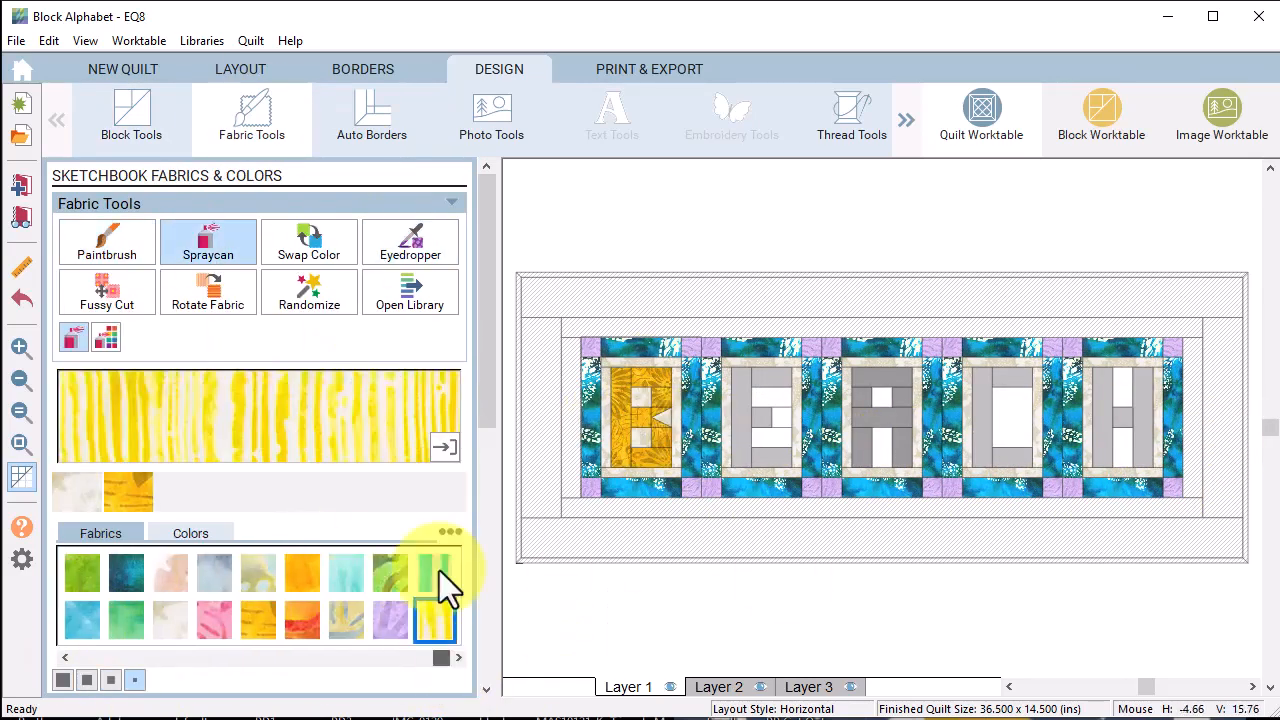
Spray the B block's frame with blue striped fabric and its corners with green, and the letter E with pink fabric
left_click(436, 573)
left_click(591, 420)
left_click(126, 620)
left_click(214, 620)
Spray the A block's frame with yellow striped fabric, the letter A with green leaf fabric, and the letter C with light blue fabric
left_click(434, 620)
left_click(832, 420)
left_click(390, 573)
left_click(82, 620)
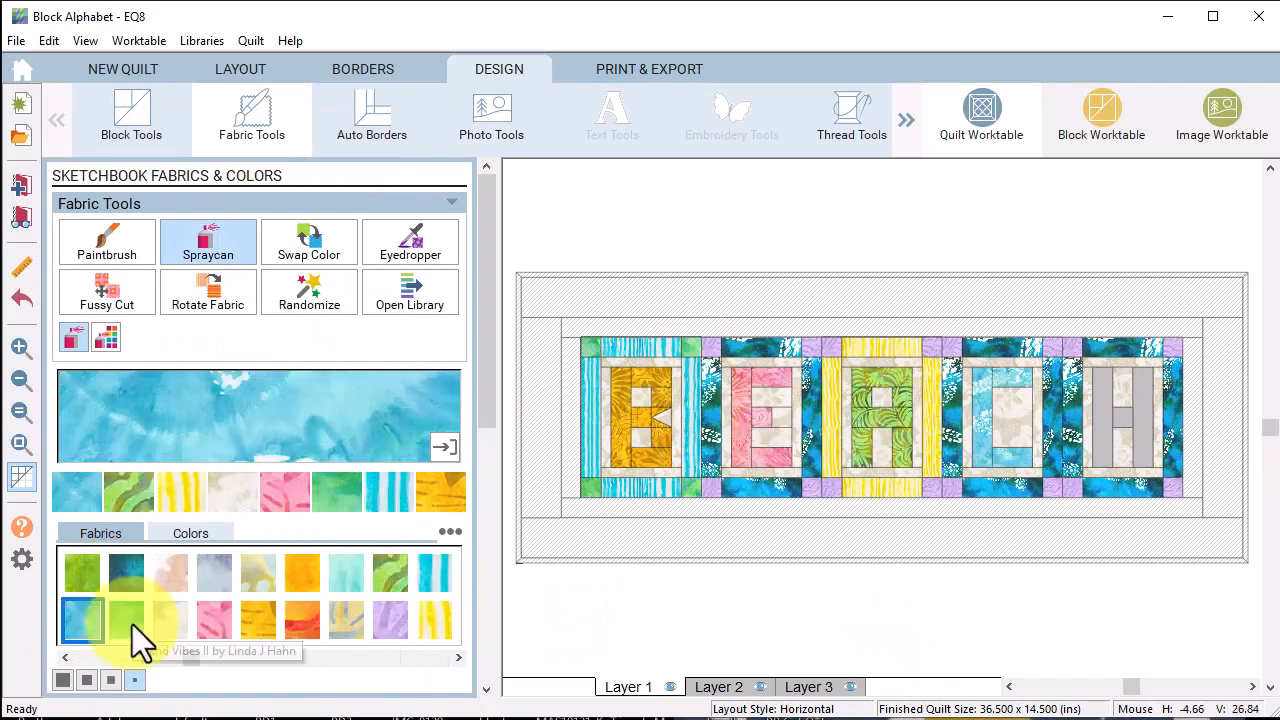
Spray the letter H with the pink and teal print, its frame with light blue fabric, and the quilt's inner border with beige print
left_click(434, 620)
left_click(65, 658)
left_click(82, 573)
left_click(1103, 455)
left_click(170, 620)
left_click(1122, 347)
left_click(258, 620)
left_click(705, 328)
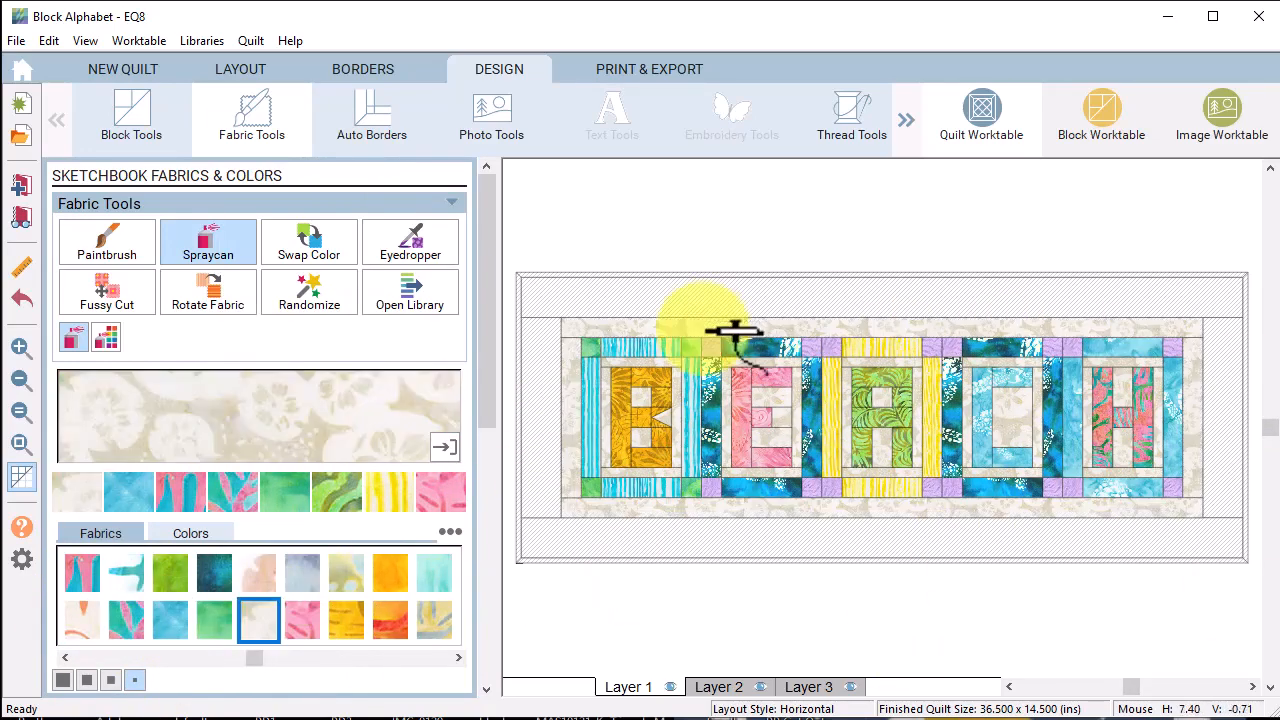
Fill the wide border with the teal and pink print, the outermost border with purple, and recolor the H block's frame green with light blue corners
left_click(390, 620)
left_click(126, 620)
left_click(410, 242)
left_click(832, 346)
left_click(170, 620)
left_click(1172, 410)
left_click(126, 620)
left_click(1172, 487)
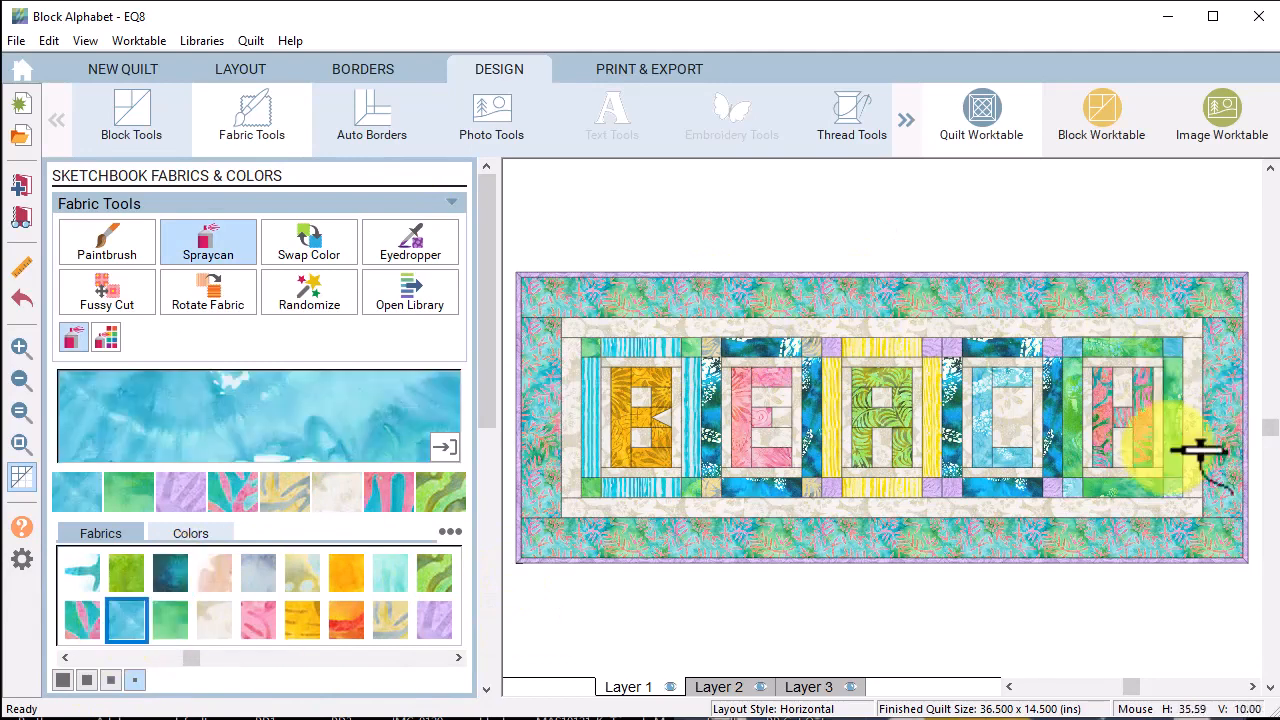
Recolor the corner squares of the E block with orange fabric and those of the C block with pink fabric
left_click(346, 573)
left_click(812, 347)
left_click(1052, 347)
left_click(214, 620)
left_click(1052, 347)
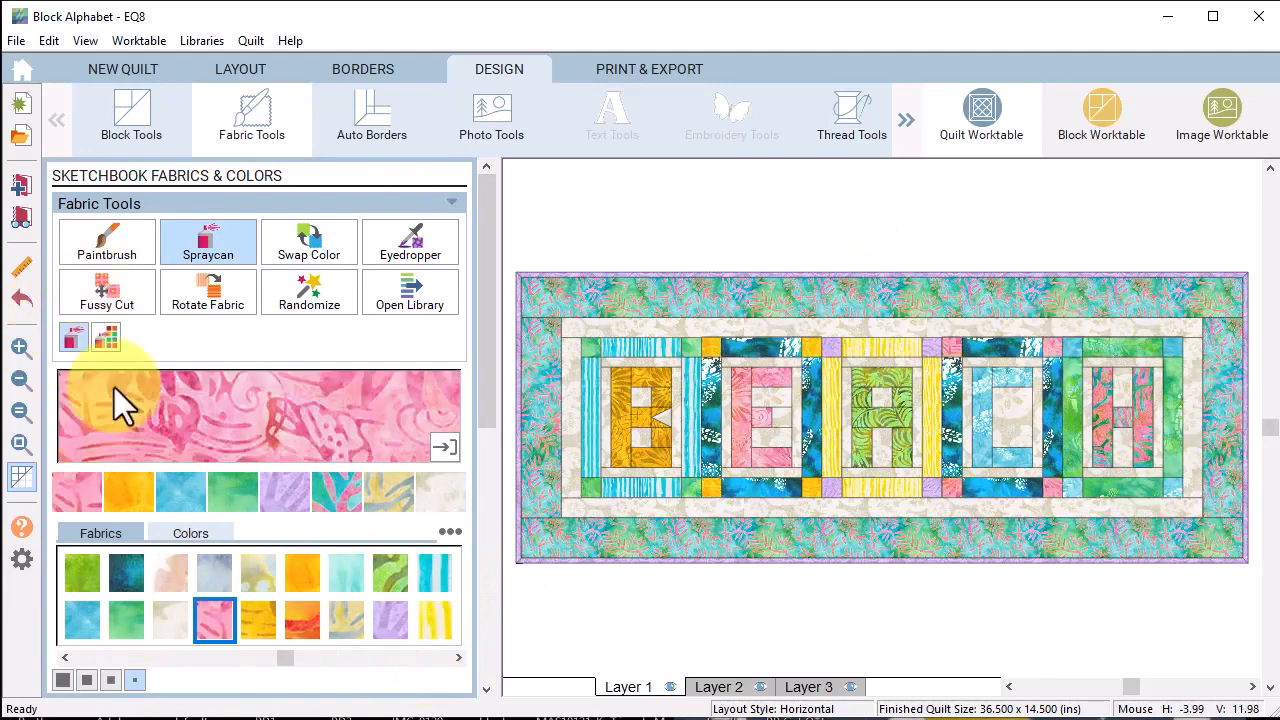
Hide the patch outlines on the BEACH quilt and add the quilt to the Sketchbook
left_click(22, 477)
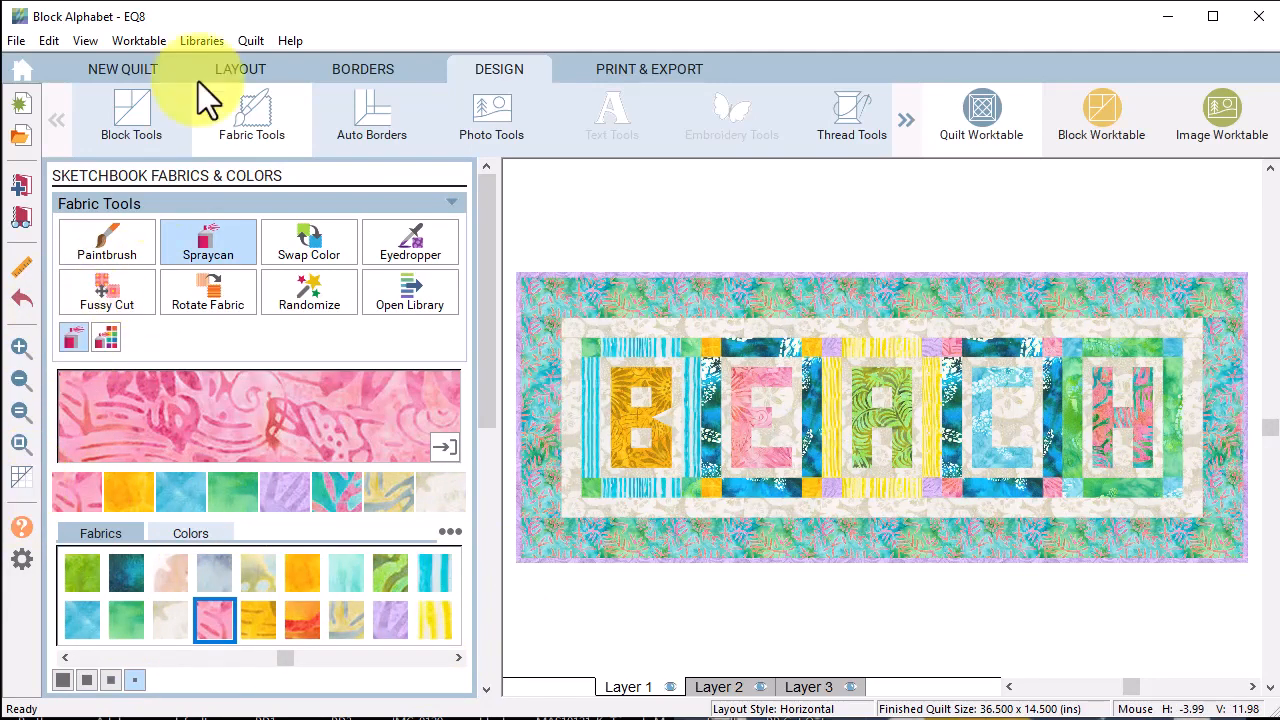
left_click(20, 190)
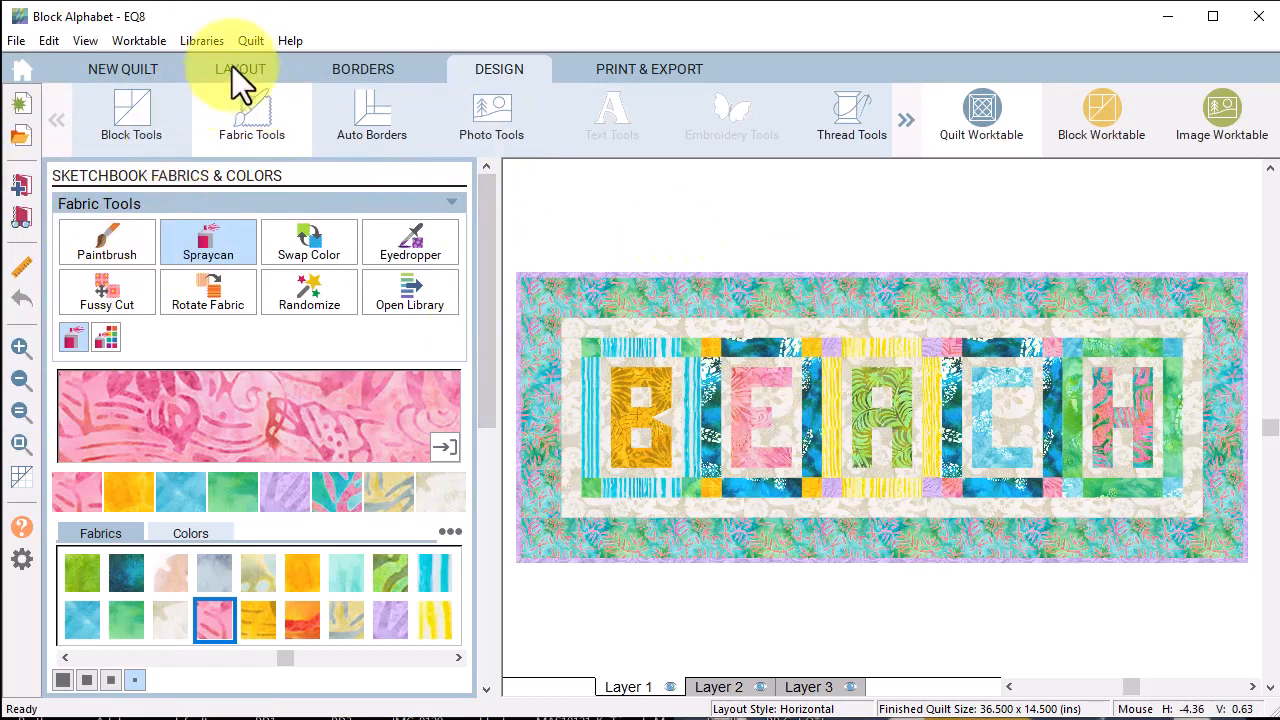
Change the quilt layout to 1 block horizontally and 5 blocks vertically
left_click(257, 73)
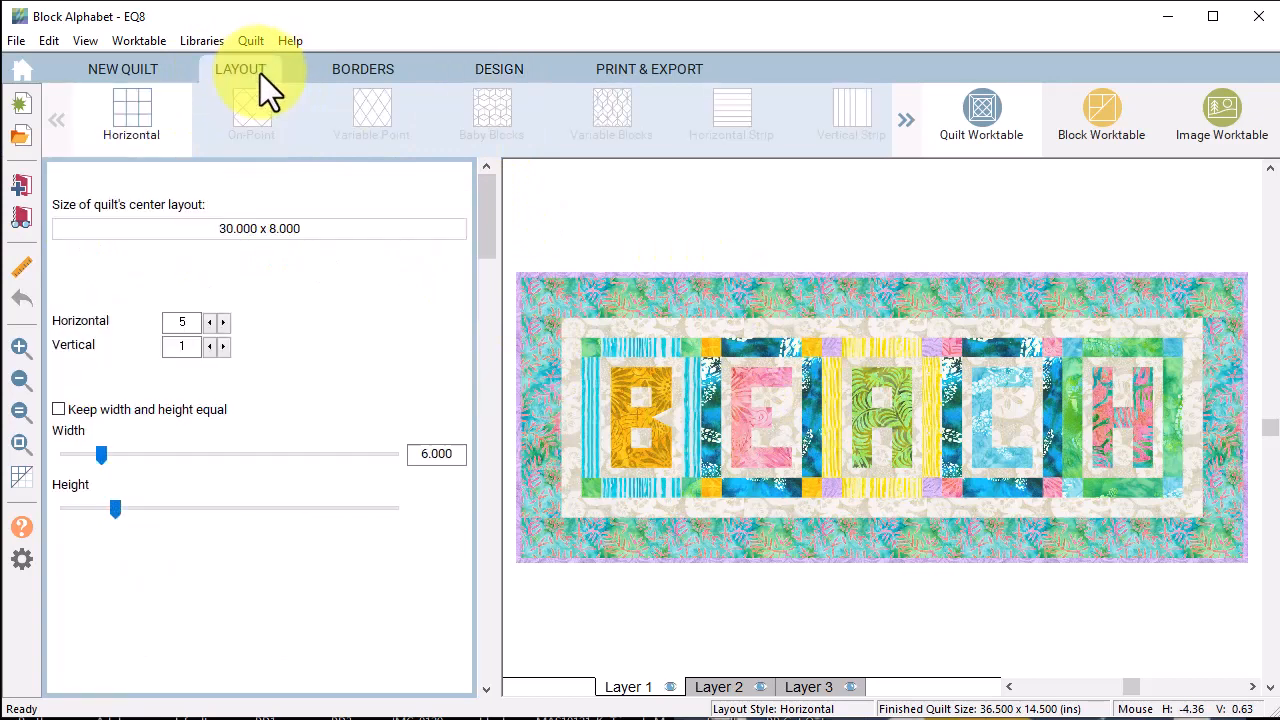
left_click(209, 323)
left_click(209, 323)
left_click(209, 323)
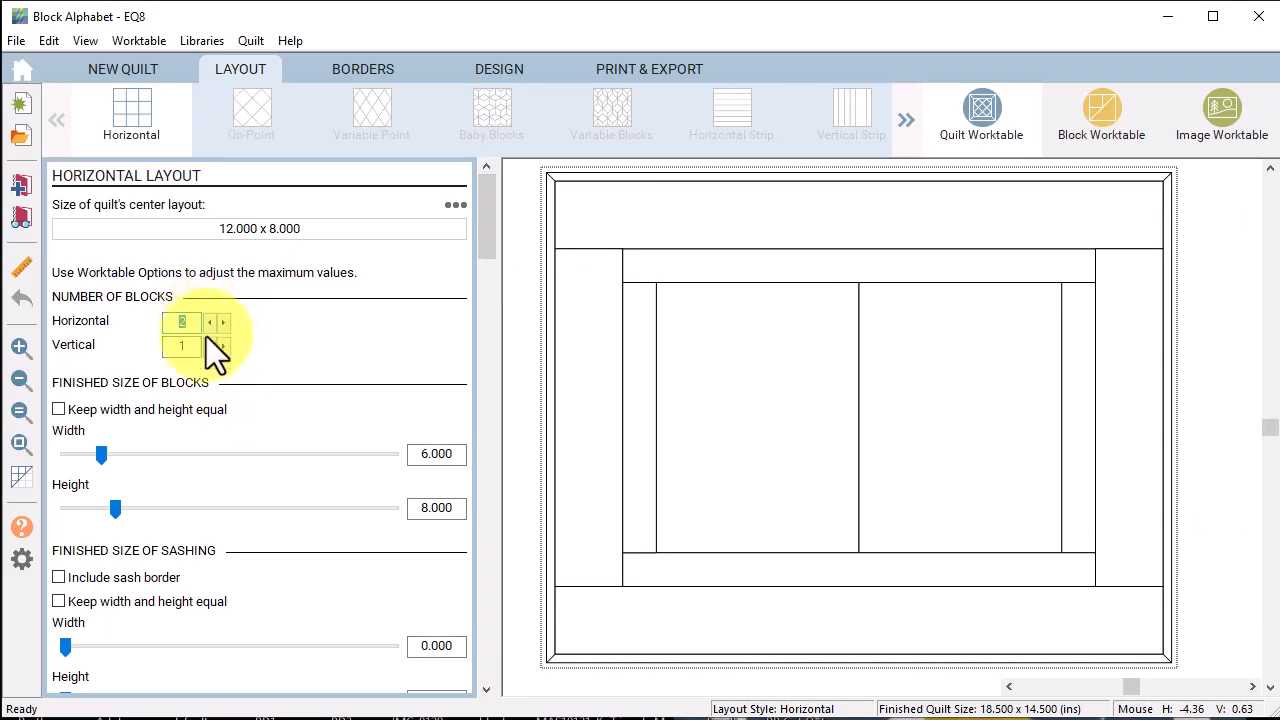
left_click(209, 322)
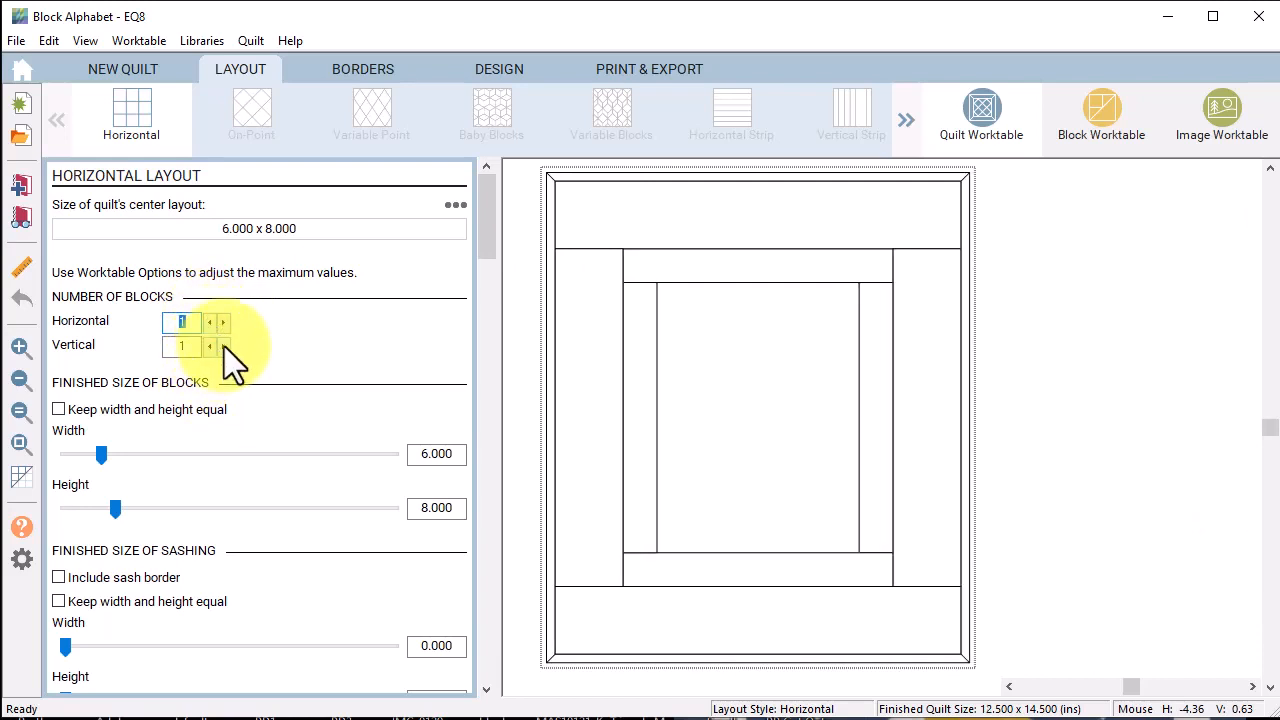
left_click(223, 346)
left_click(223, 346)
left_click(223, 346)
left_click(223, 346)
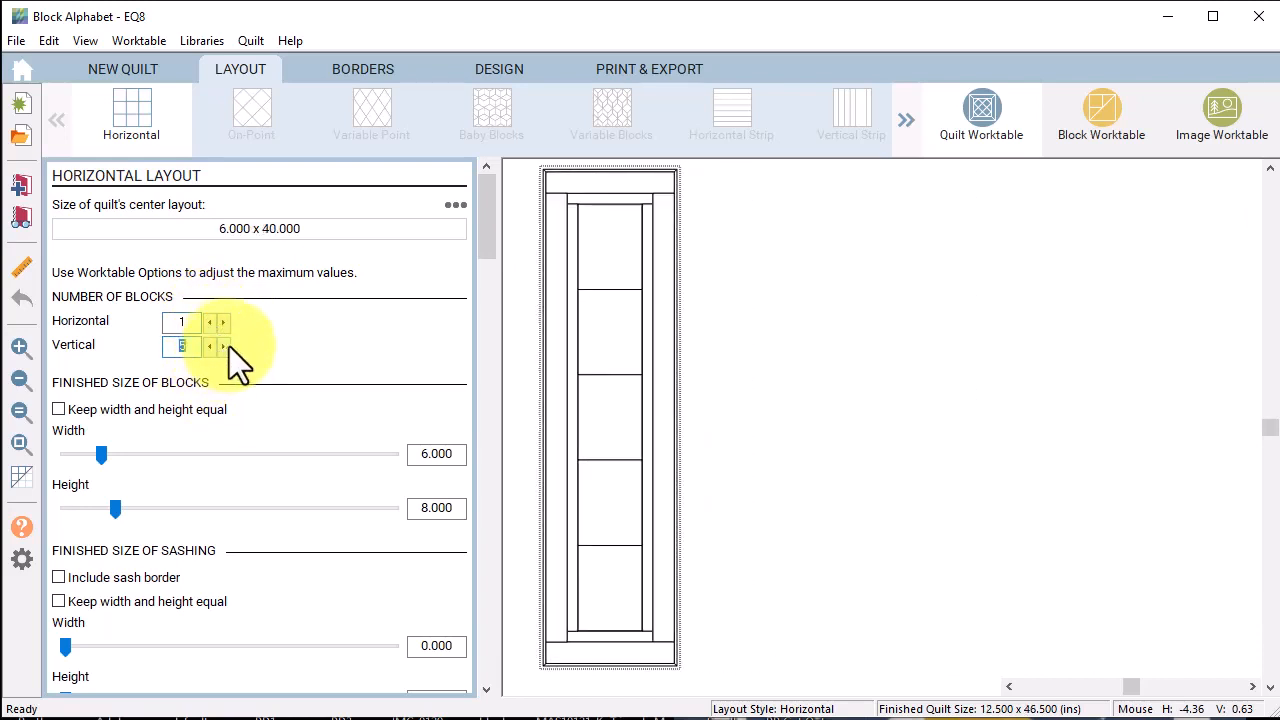
Set the colored E block in the second space and the colored yellow-framed A block in the third space below the B
left_click(380, 69)
left_click(500, 72)
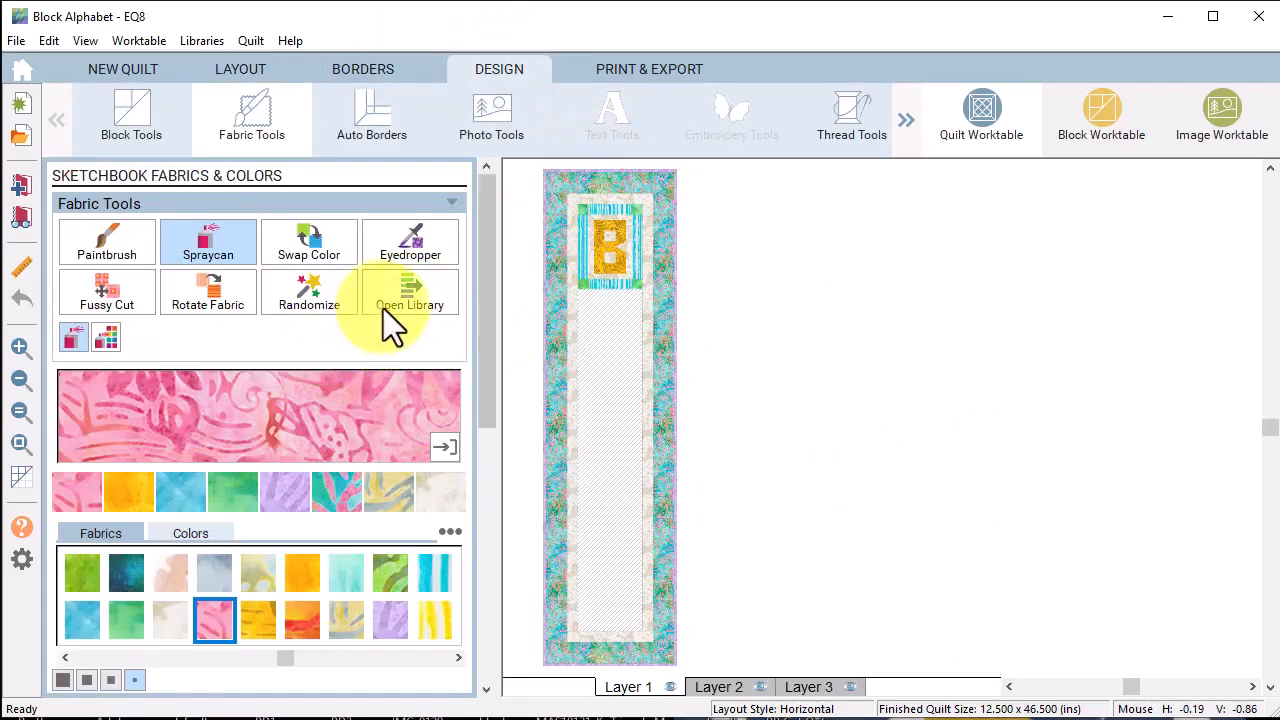
left_click(144, 131)
left_click_drag(305, 588, 619, 322)
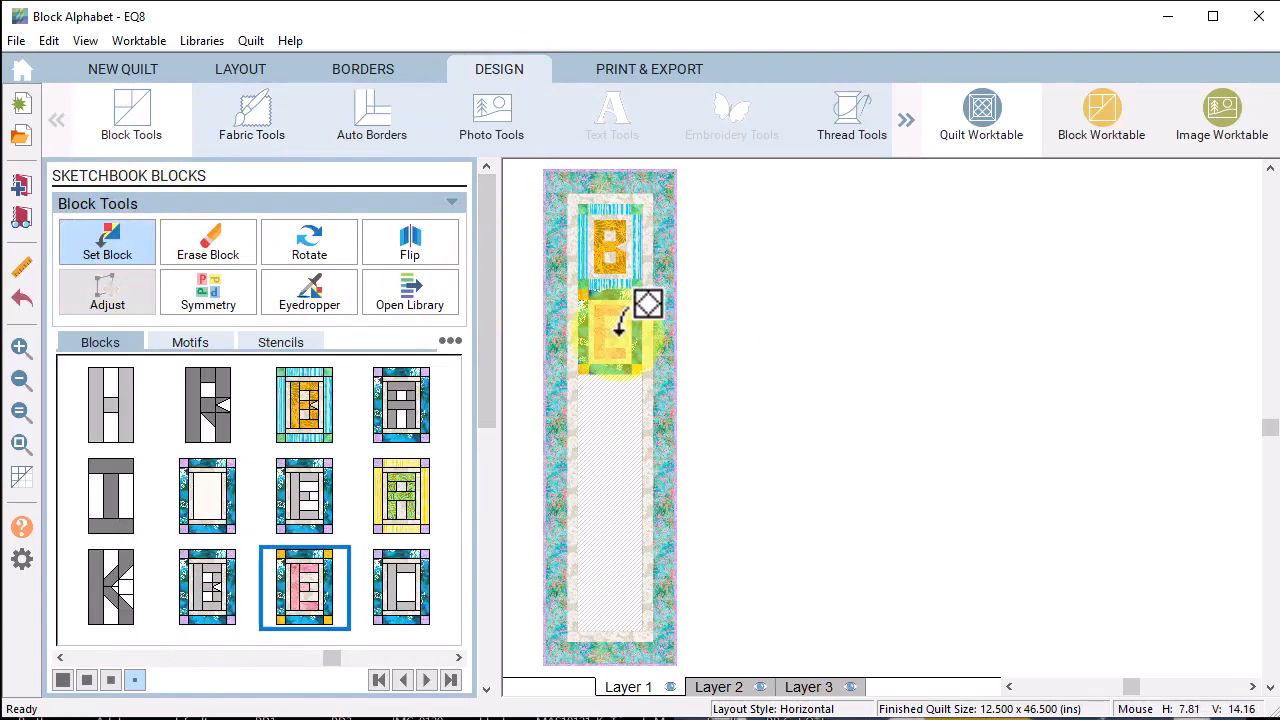
left_click(390, 486)
left_click(622, 408)
Set the colored C block in the fourth space and the green-framed H block in the last space of the vertical quilt
left_click(459, 657)
left_click(459, 657)
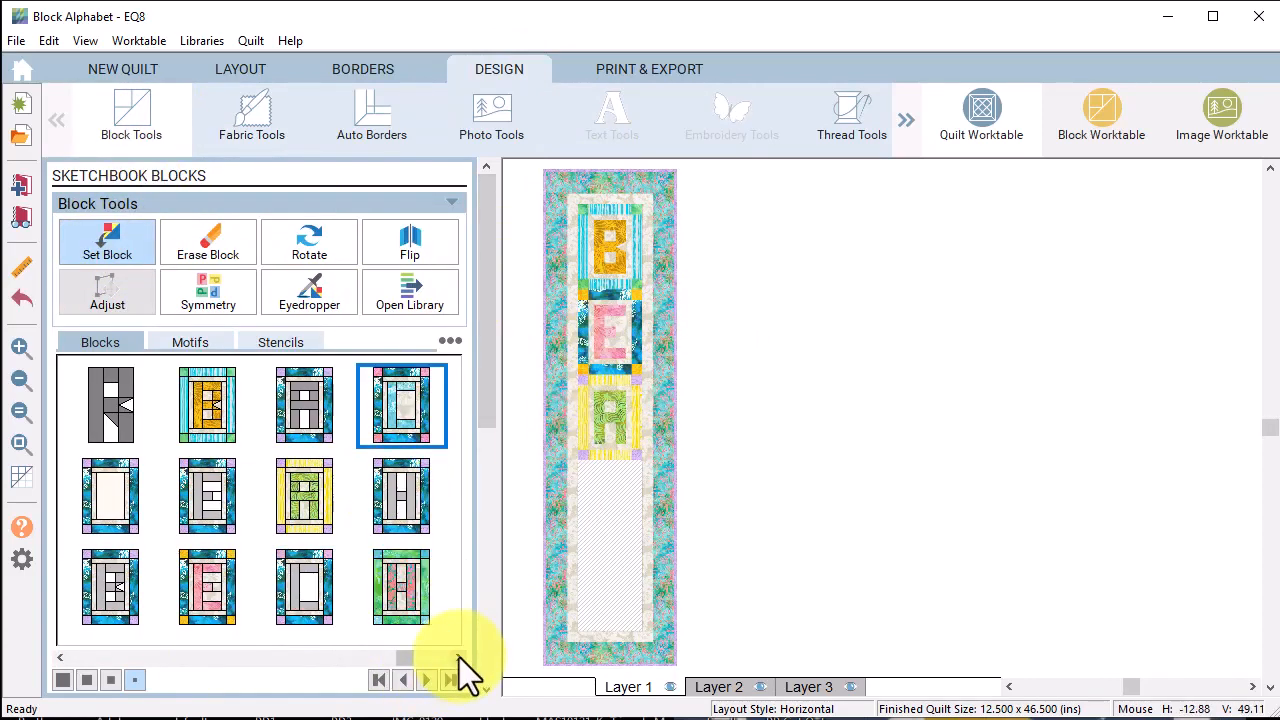
left_click(459, 657)
left_click(414, 413)
left_click(604, 496)
left_click(411, 595)
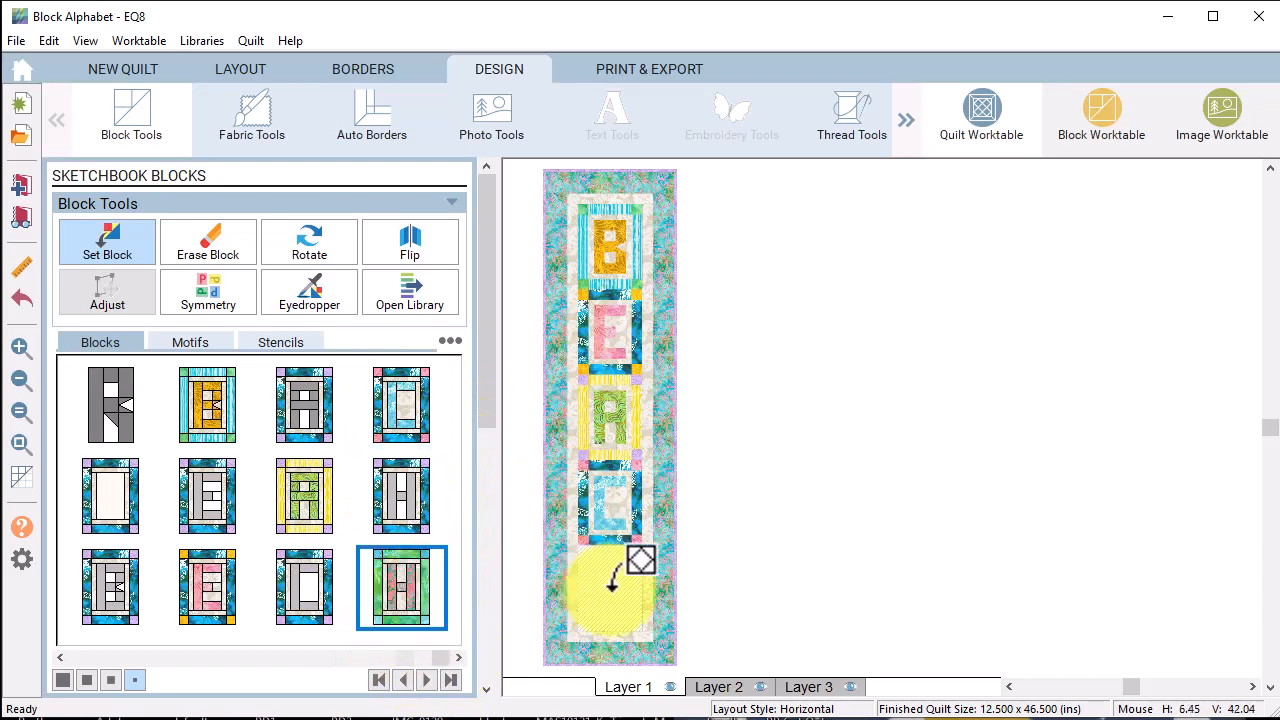
left_click(612, 585)
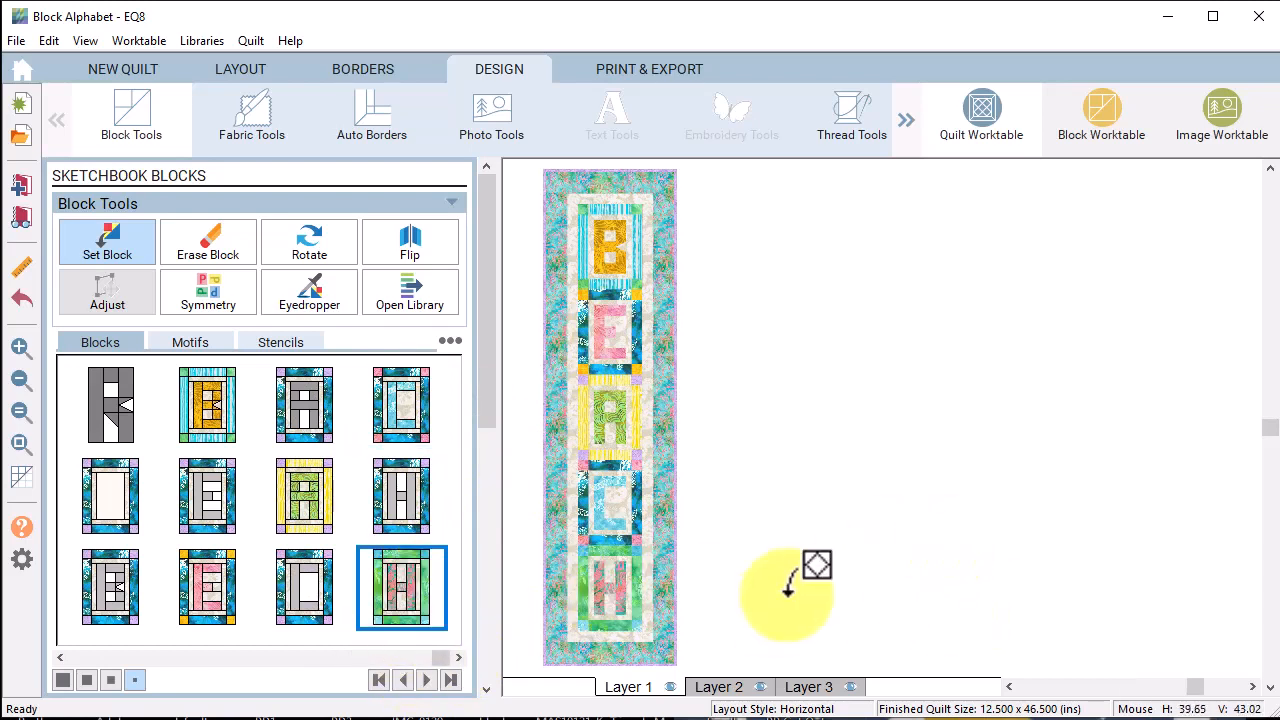